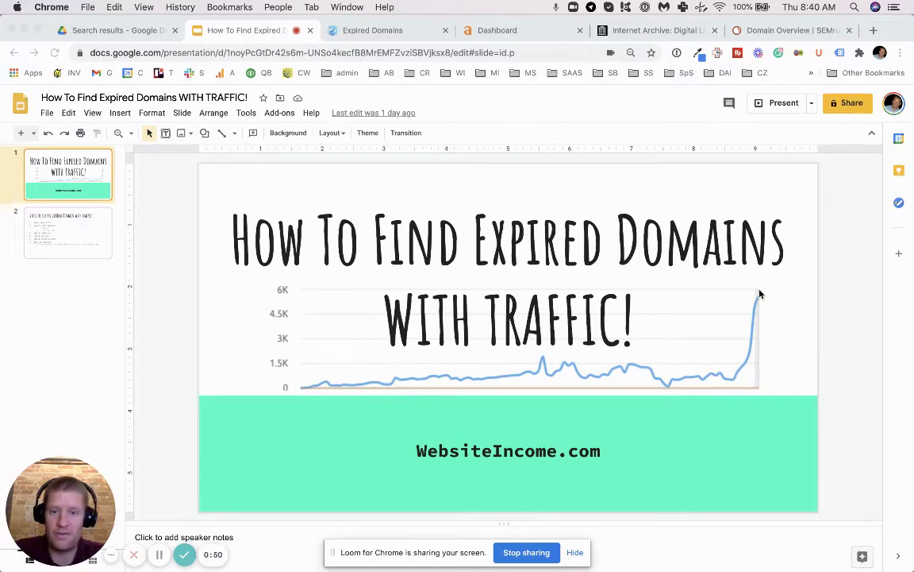
Show slide 2, 'STEPS to Buy an Expired Domain with Traffic!', in Google Slides.
left_click(70, 228)
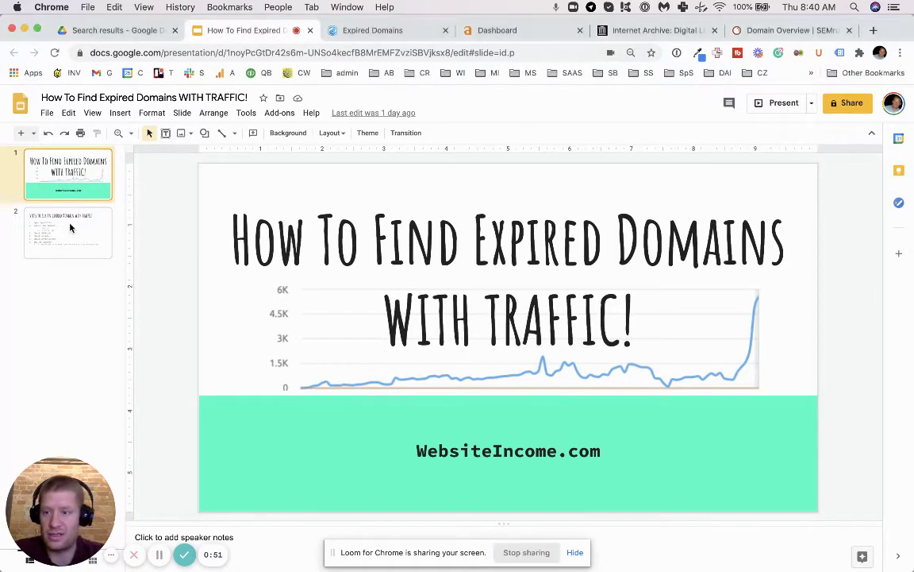
left_click(70, 228)
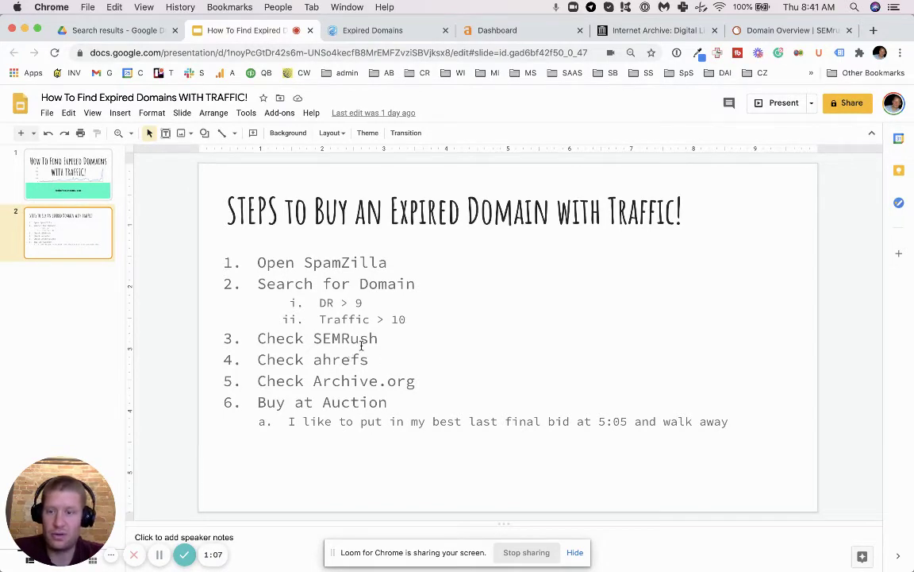
left_click(57, 154)
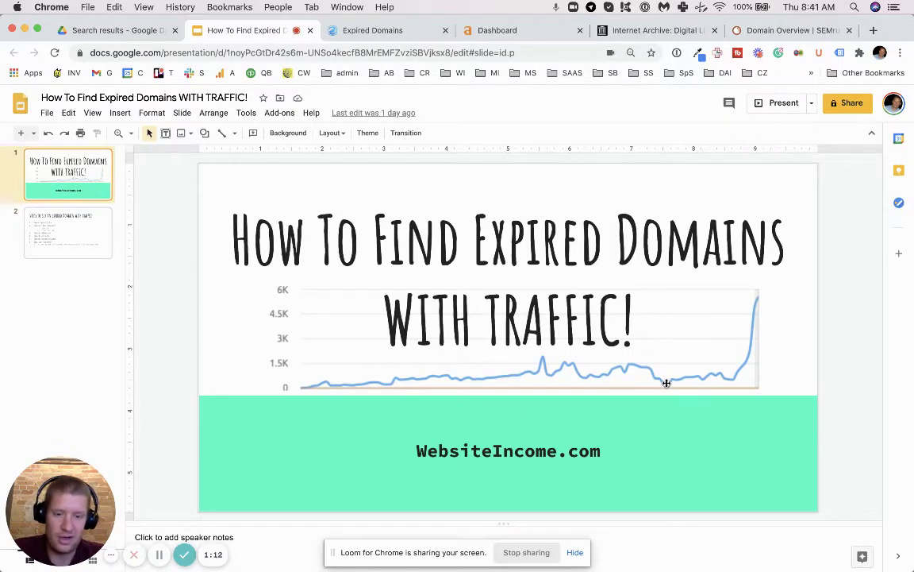
left_click(47, 211)
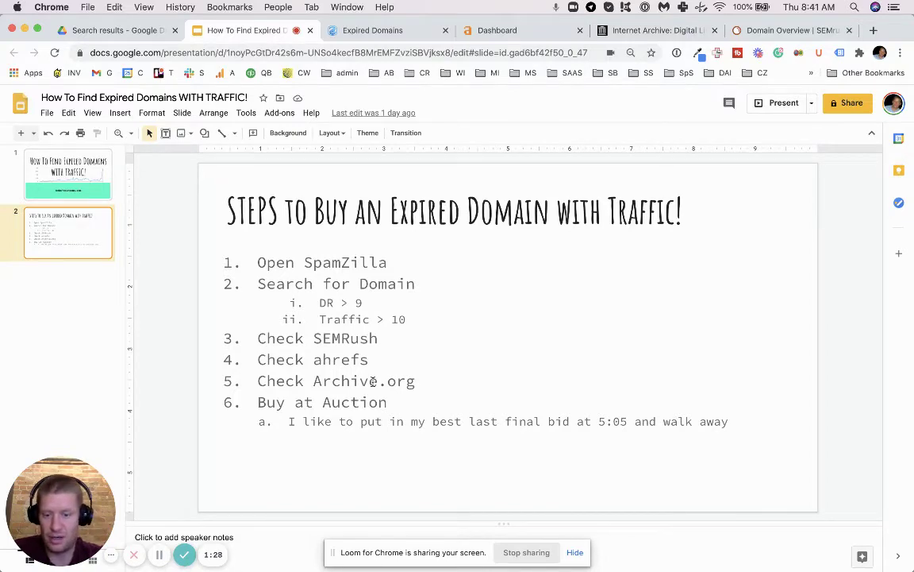
On Expired Domains, set the filters to minimum Ahrefs DR 9 and SEMRush traffic 10.
left_click(370, 35)
left_click(376, 105)
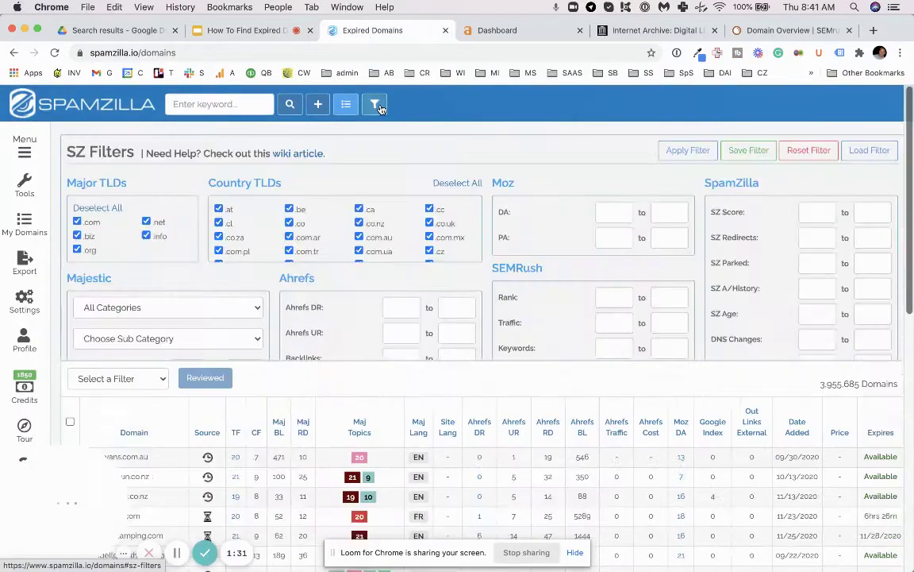
left_click(407, 307)
left_click(409, 304)
left_click(408, 304)
left_click(408, 304)
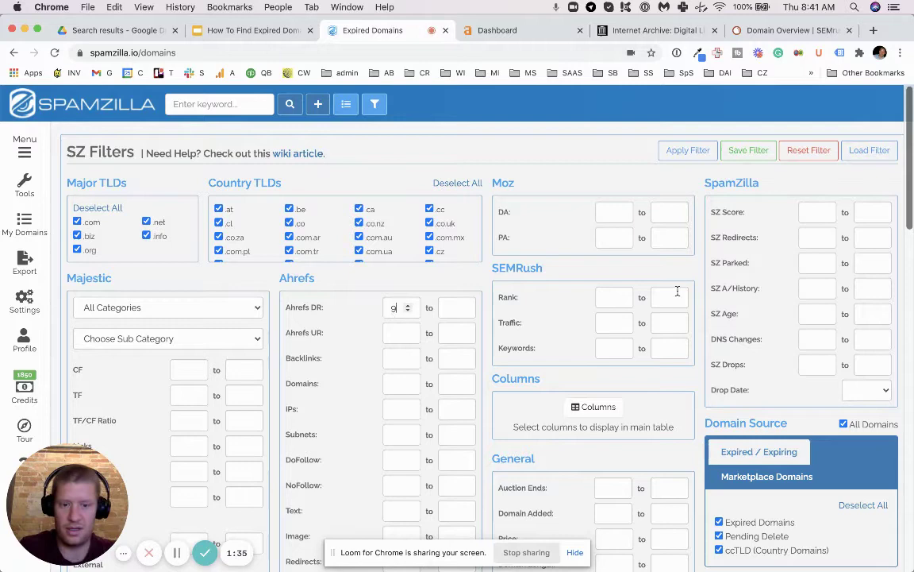
left_click(611, 323)
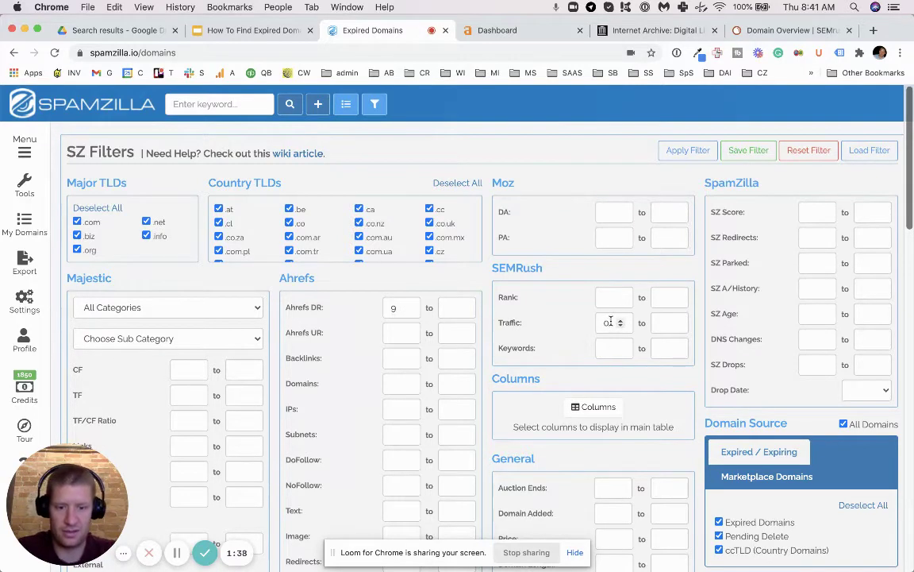
type("10")
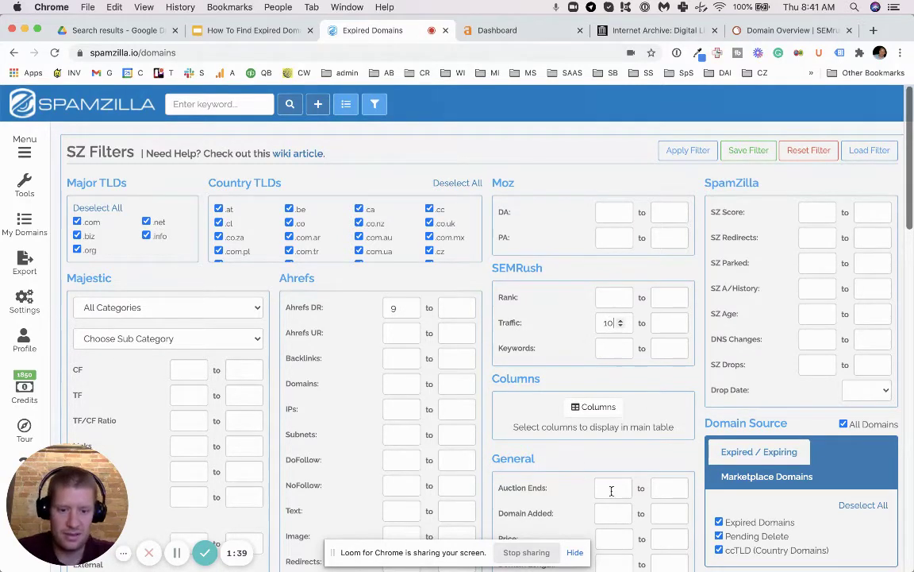
Limit auctions to those ending November 26–29 on GoDaddy Auctions only, with a maximum price.
left_click(612, 488)
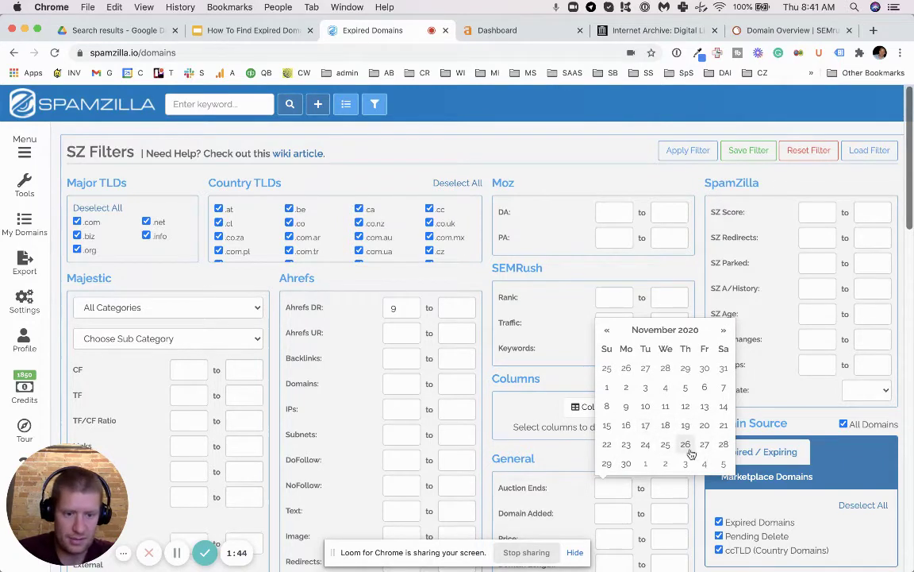
left_click(687, 447)
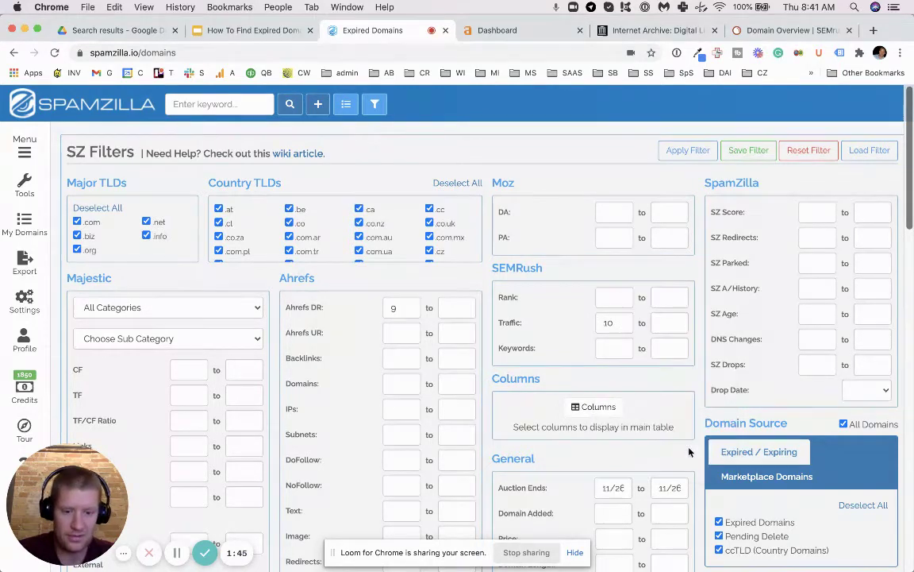
left_click(671, 486)
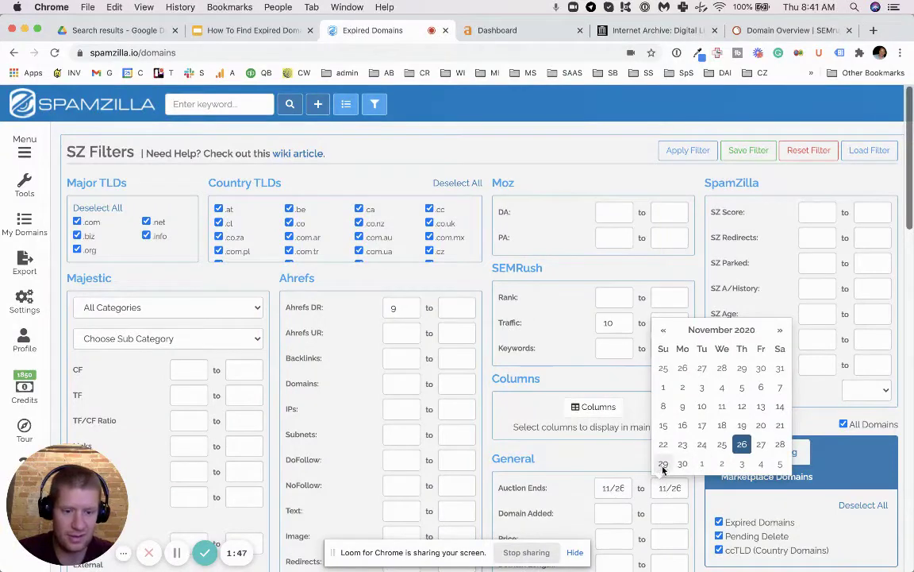
left_click(663, 464)
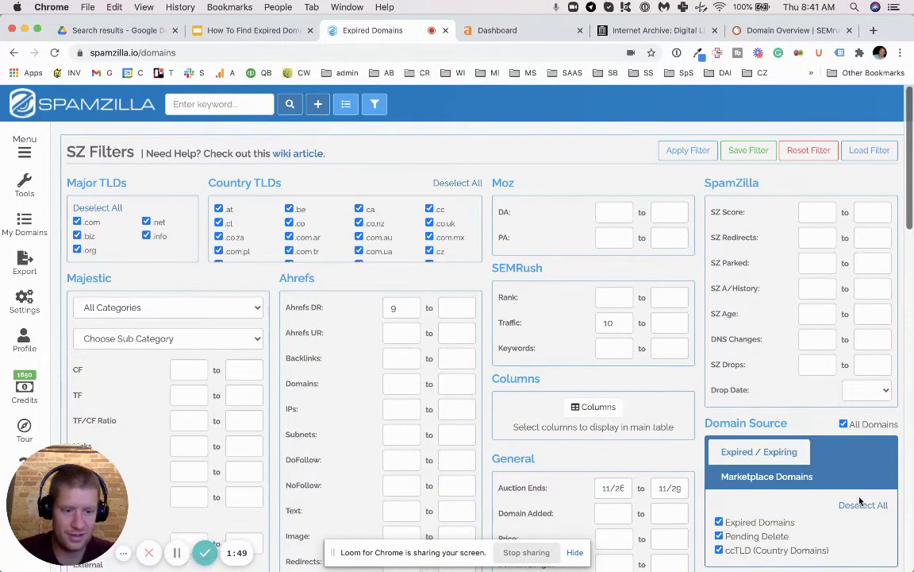
left_click(793, 476)
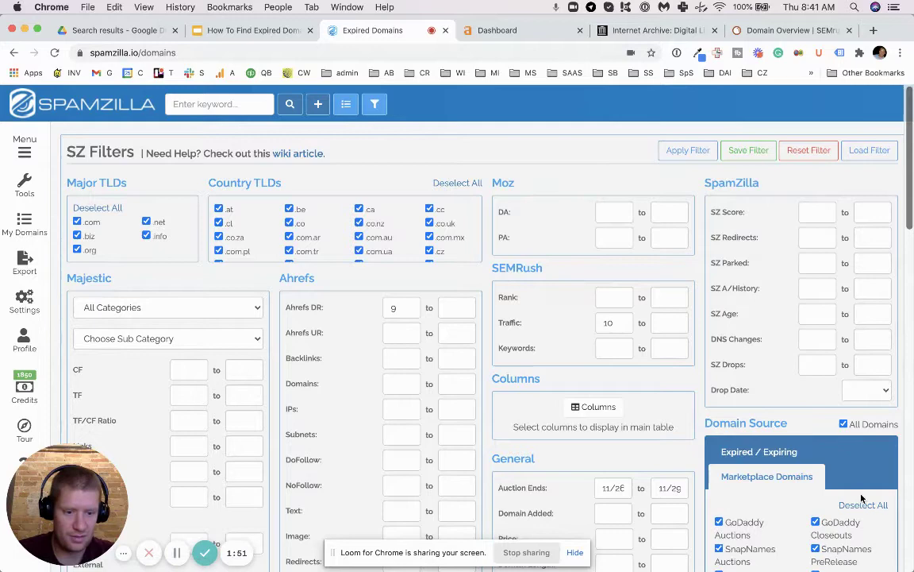
left_click(862, 505)
left_click(720, 522)
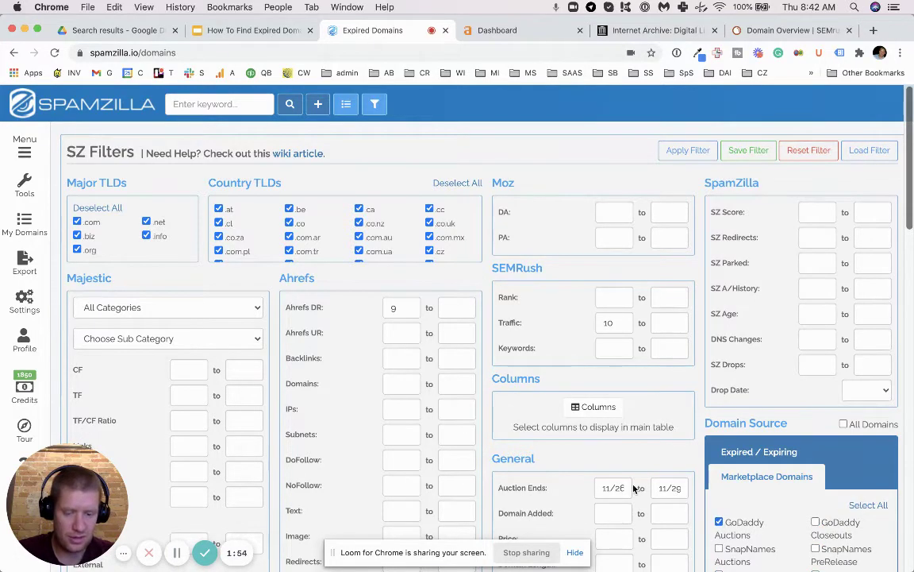
scroll(636, 488, "down", 3)
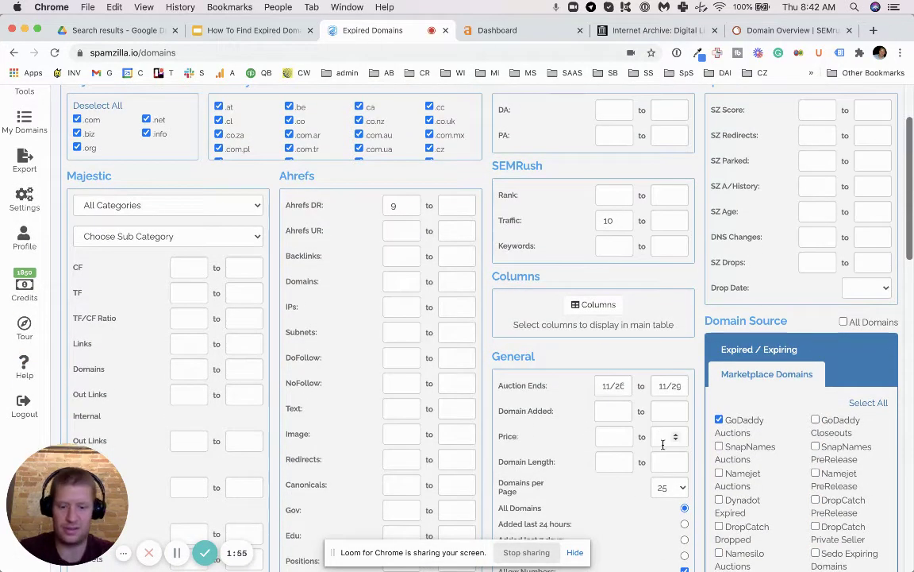
type("1000")
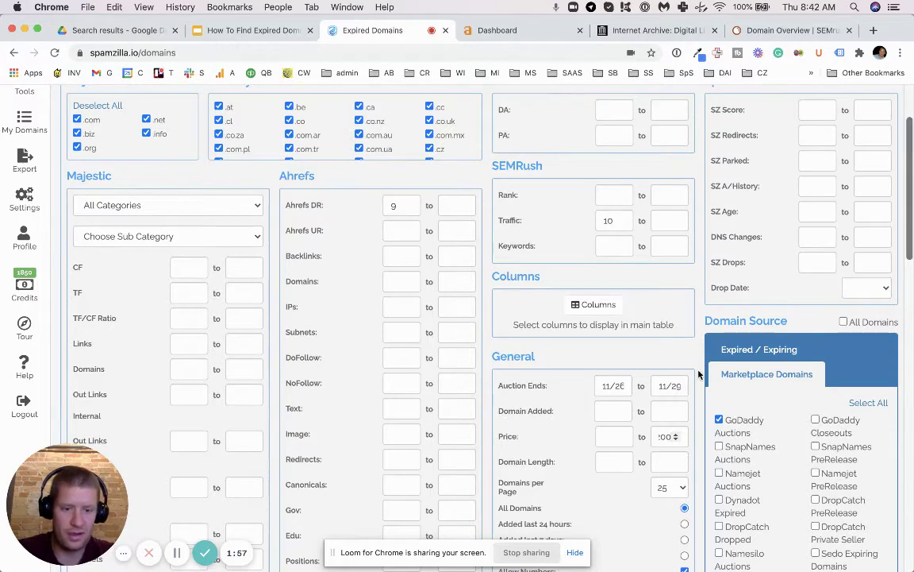
scroll(699, 373, "up", 3)
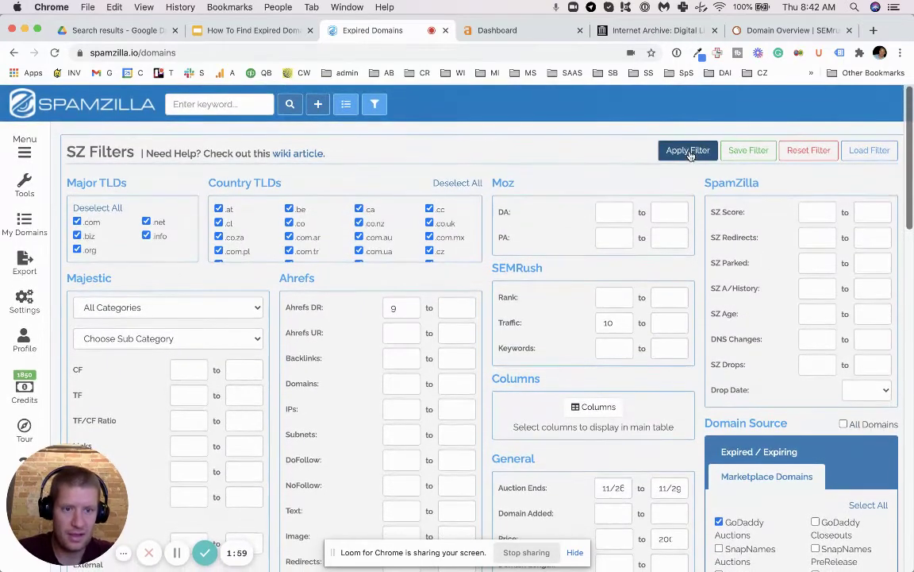
Apply the filters and sort the results by SEMRush traffic, highest first.
left_click(689, 153)
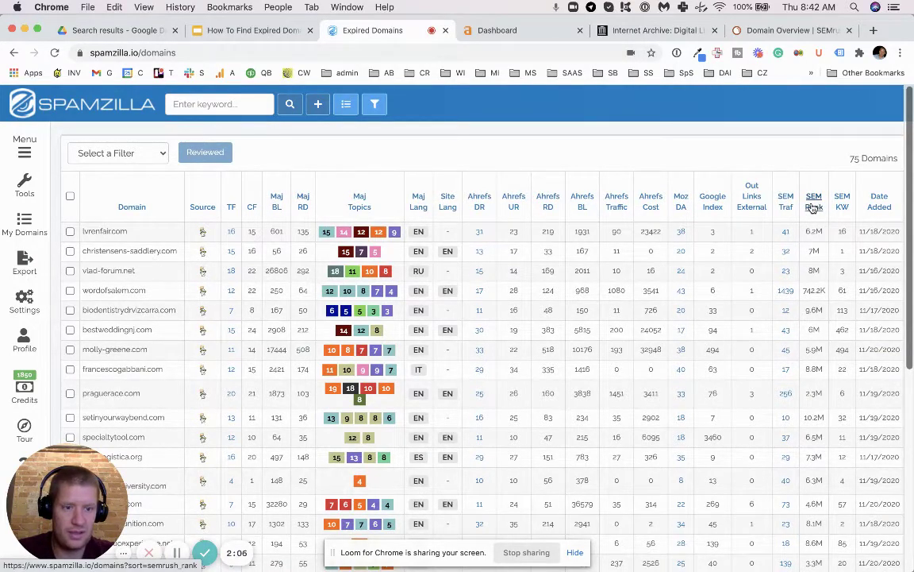
left_click(786, 203)
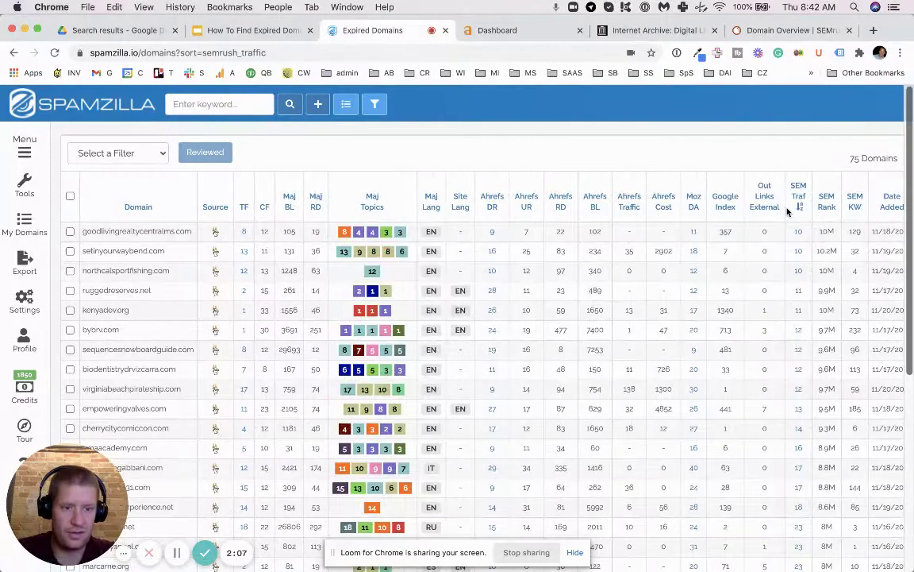
left_click(799, 194)
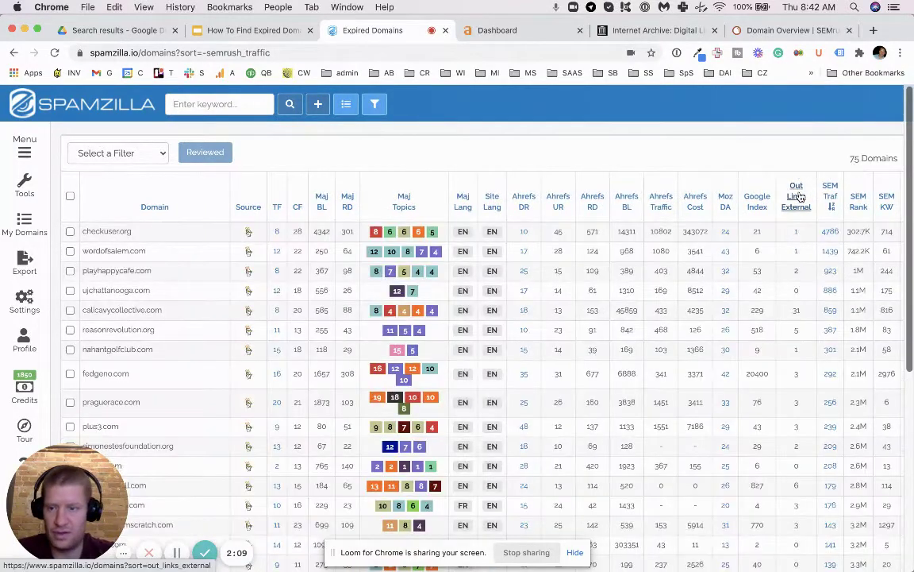
left_click(831, 231)
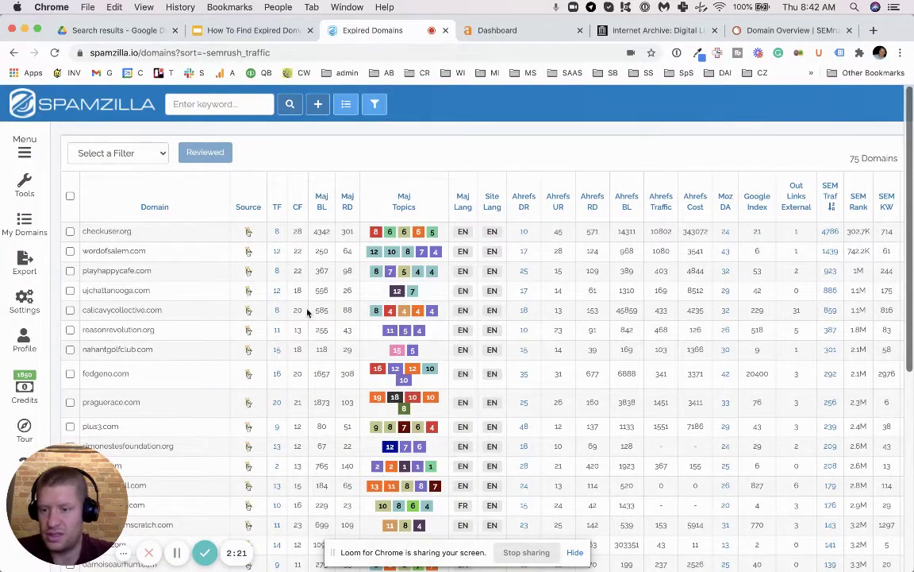
Open the SEMrush traffic reports for checkuser.org and wordofsalem.com in new tabs.
right_click(830, 233)
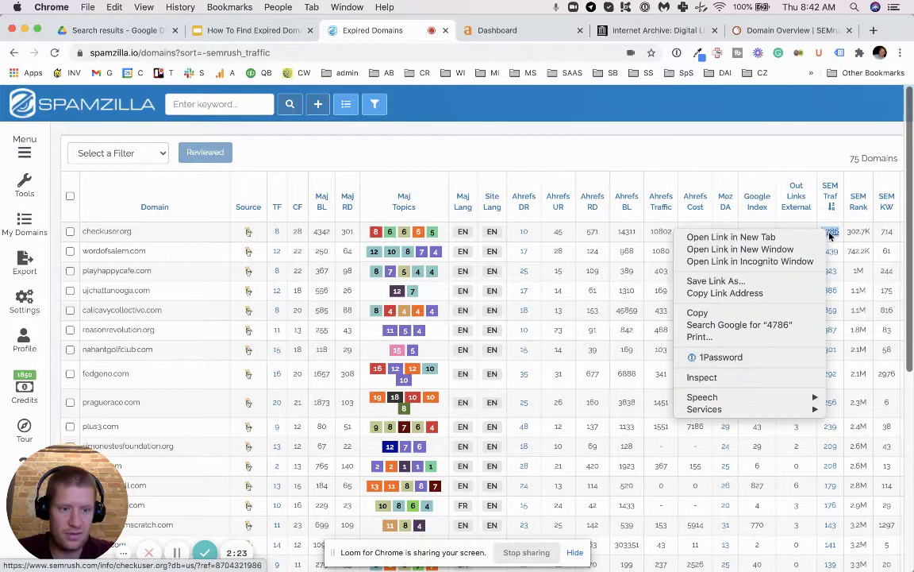
left_click(762, 236)
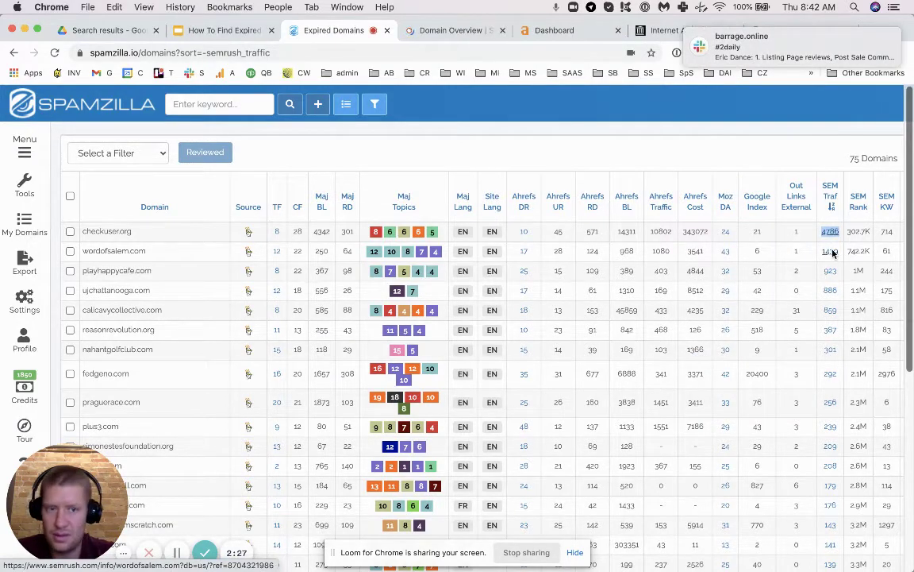
right_click(830, 252)
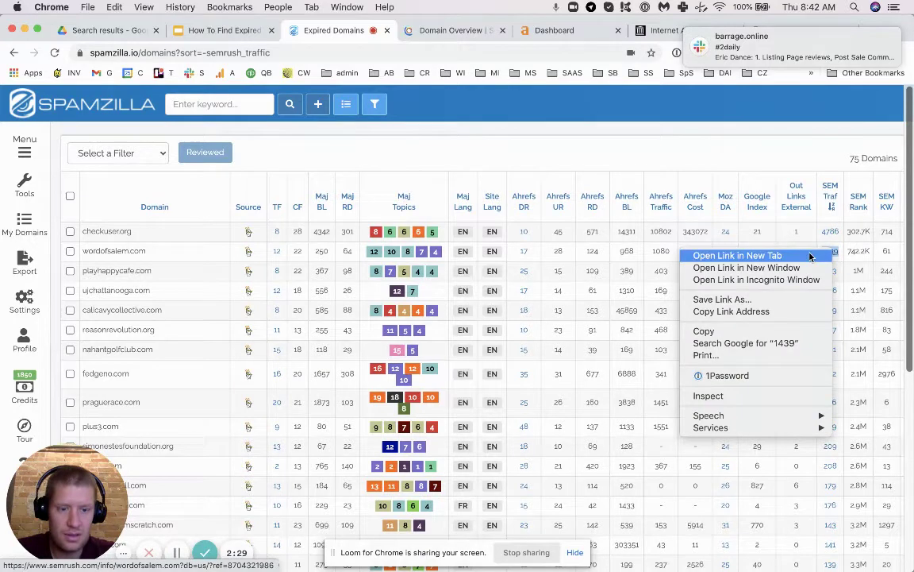
left_click(810, 255)
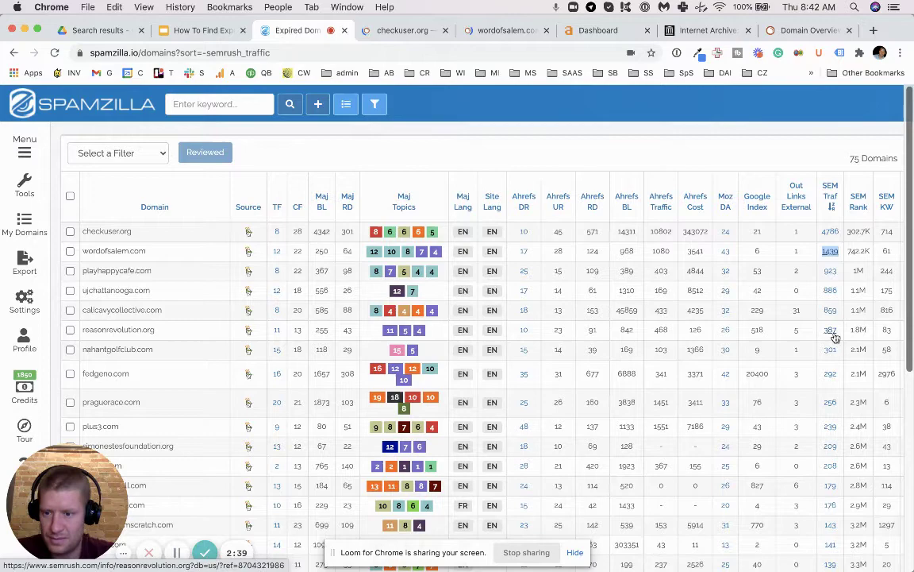
Scroll the list and open plus3.com's SEMrush traffic report (239) in a new tab.
scroll(834, 368, "down", 3)
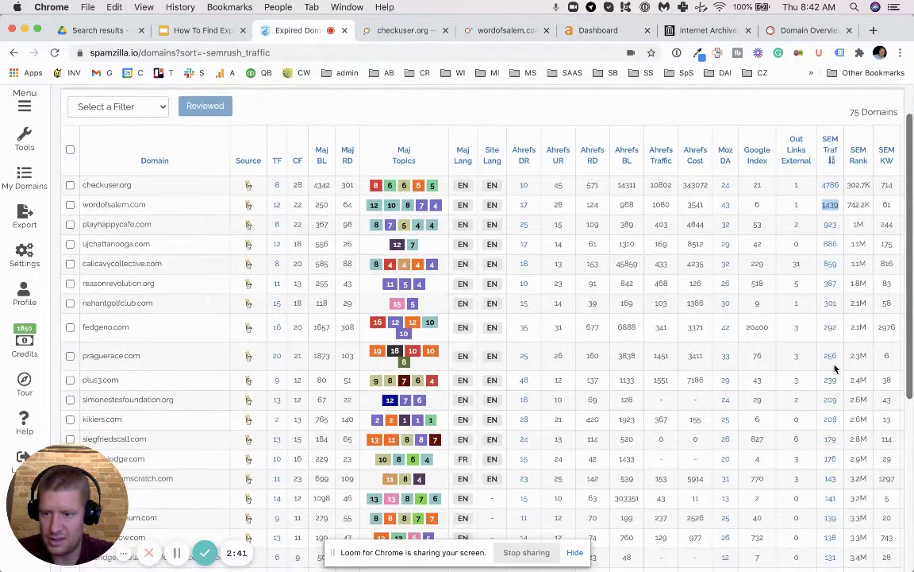
scroll(834, 368, "down", 1)
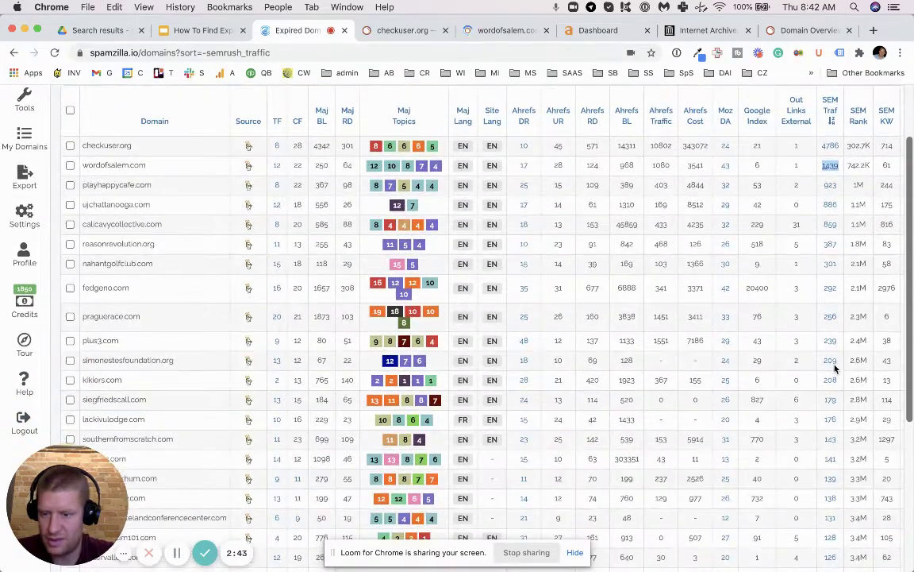
scroll(834, 367, "down", 1)
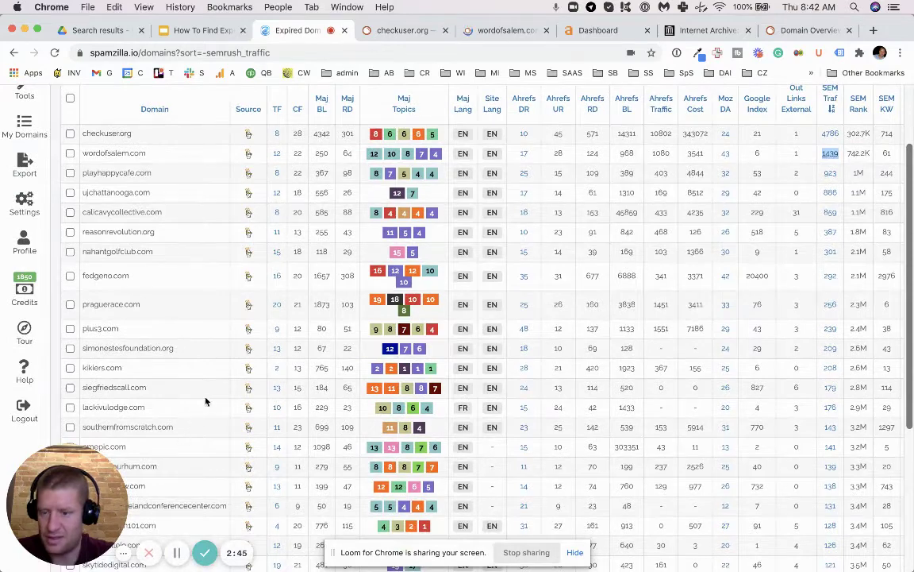
scroll(207, 385, "down", 3)
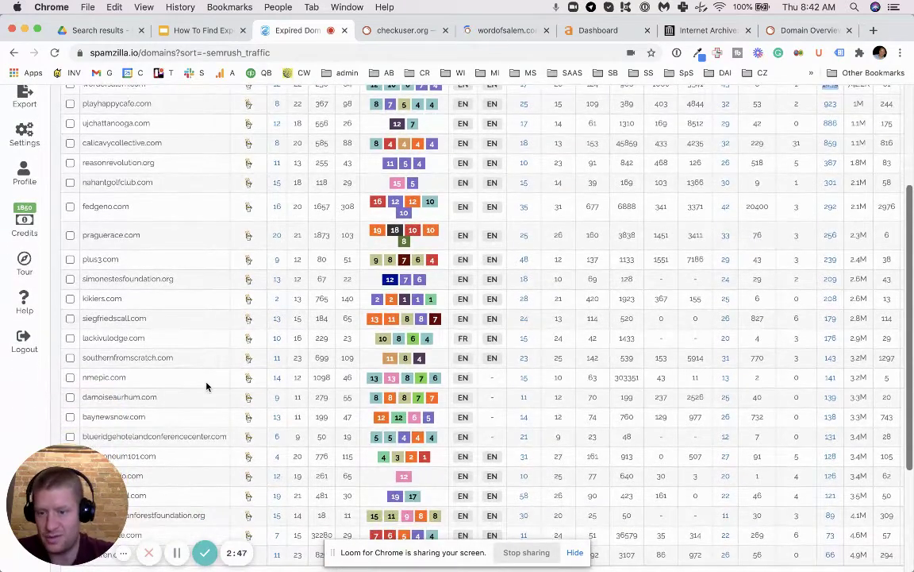
scroll(206, 385, "down", 3)
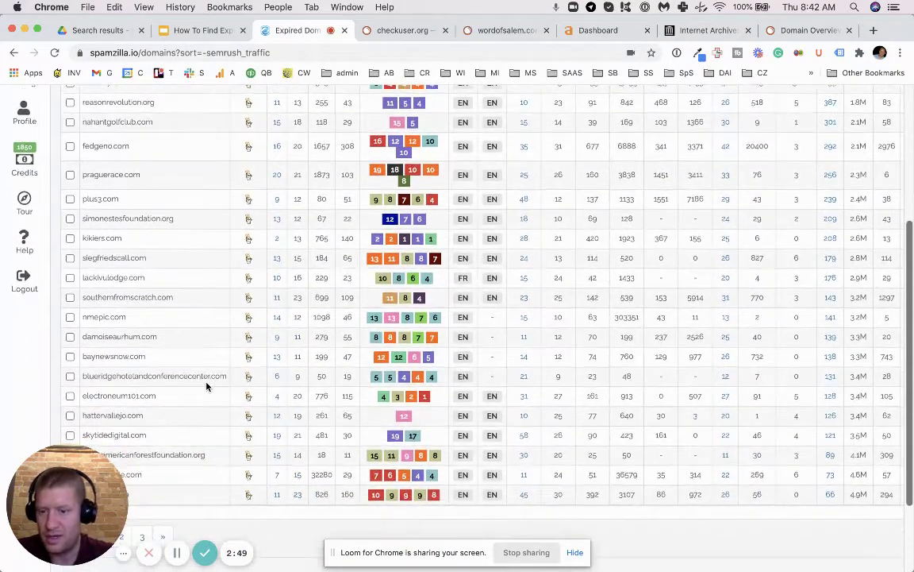
scroll(206, 385, "up", 4)
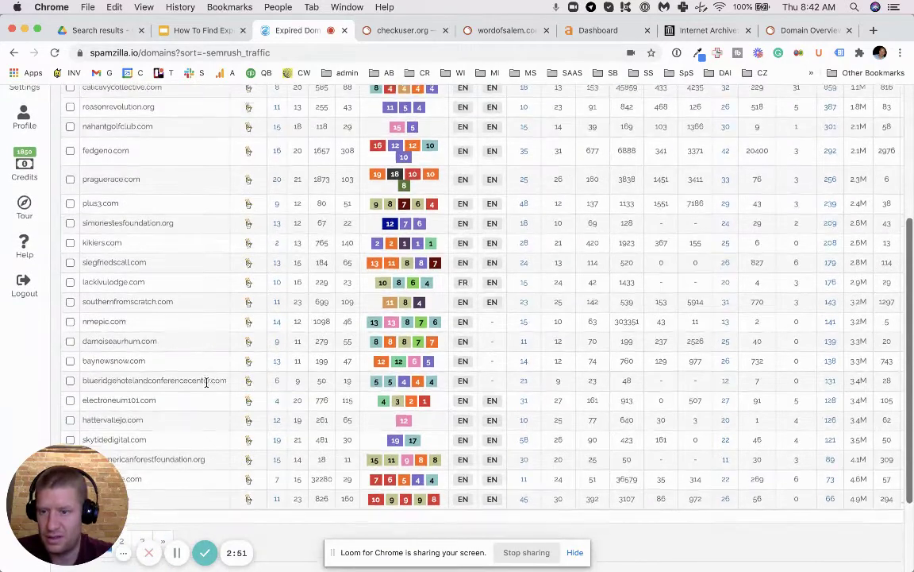
scroll(207, 385, "up", 2)
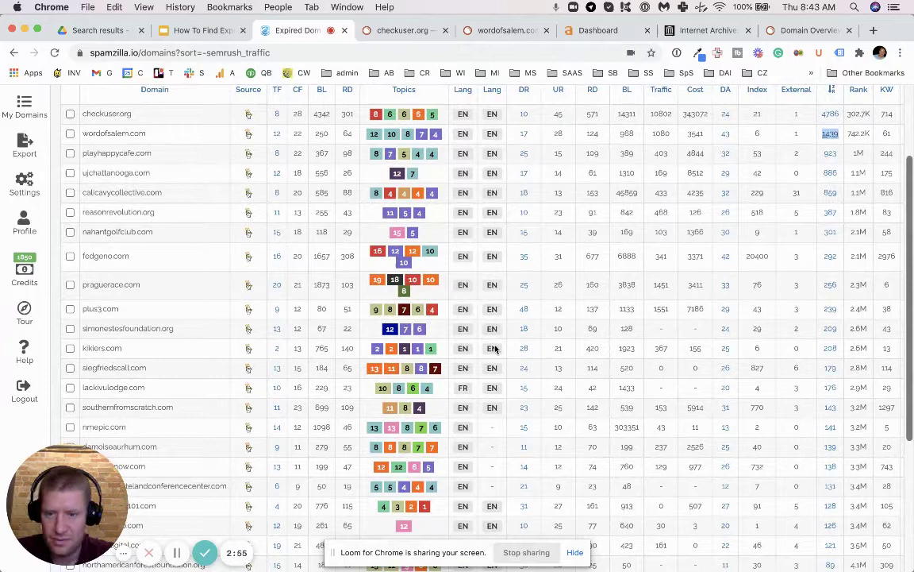
scroll(347, 324, "up", 1)
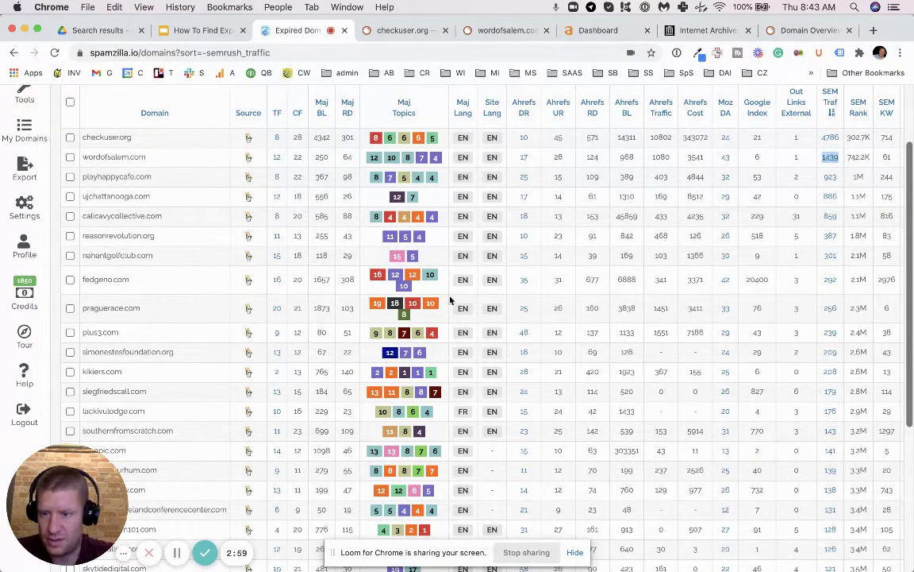
right_click(828, 337)
left_click(800, 339)
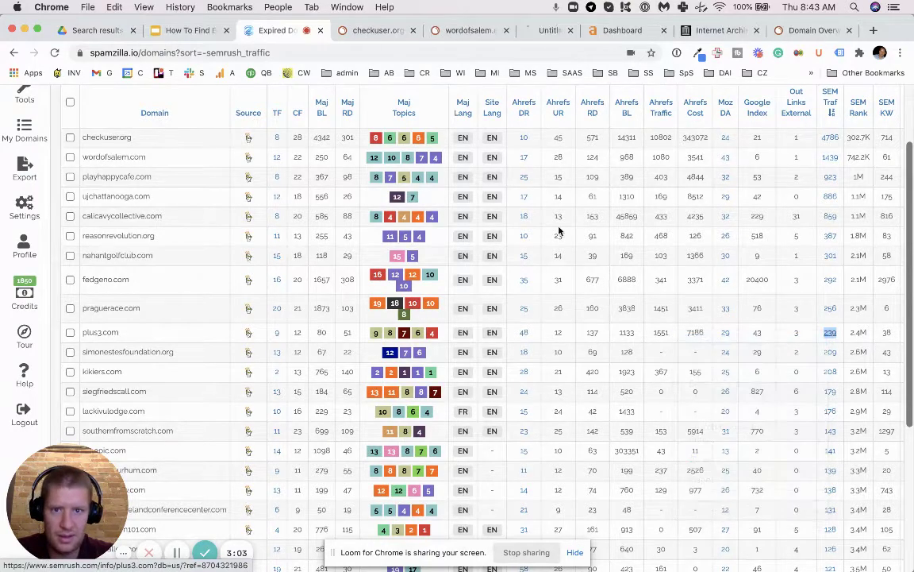
Review checkuser.org's SEMrush overview: Authority Score 42, 37.2K organic traffic, 15.1K backlinks, top keywords.
left_click(361, 33)
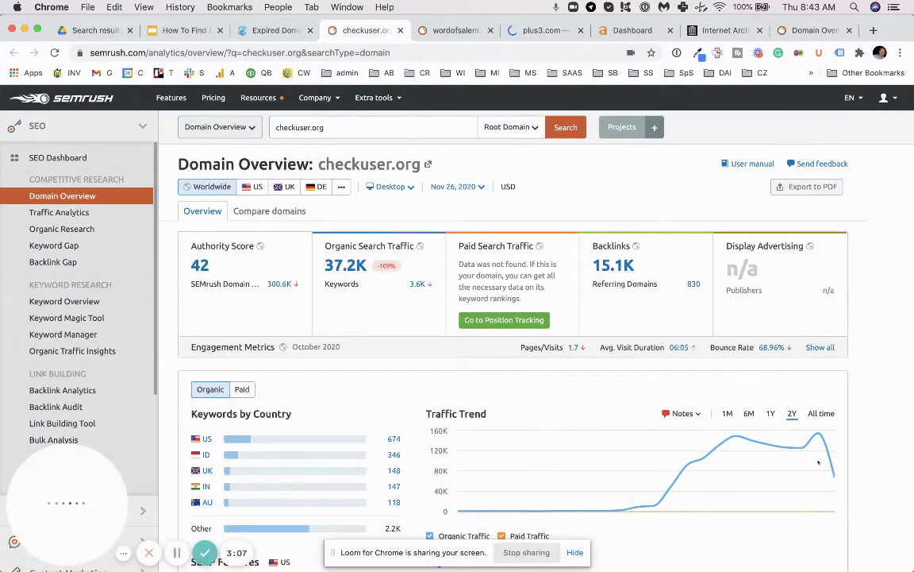
mouse_move(825, 444)
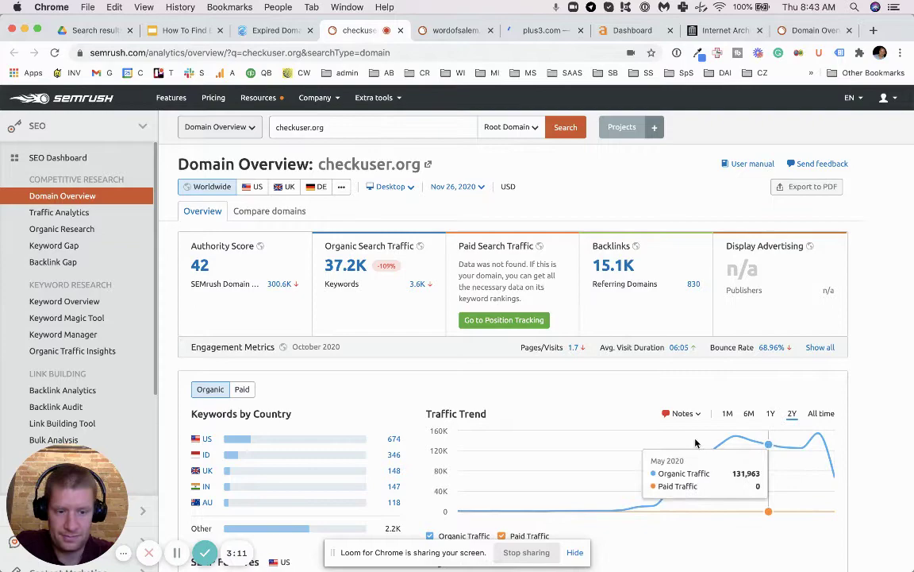
scroll(476, 429, "down", 3)
scroll(424, 413, "down", 3)
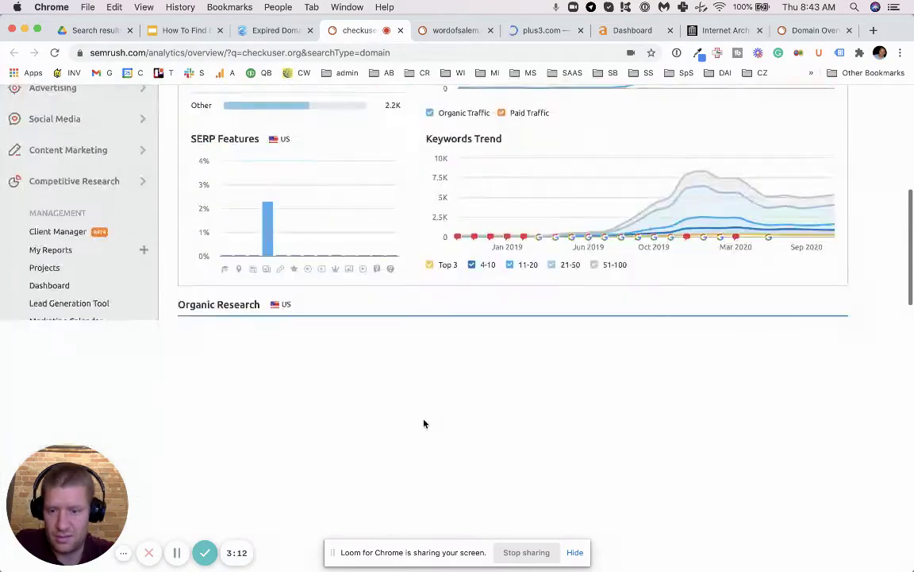
scroll(424, 420, "down", 1)
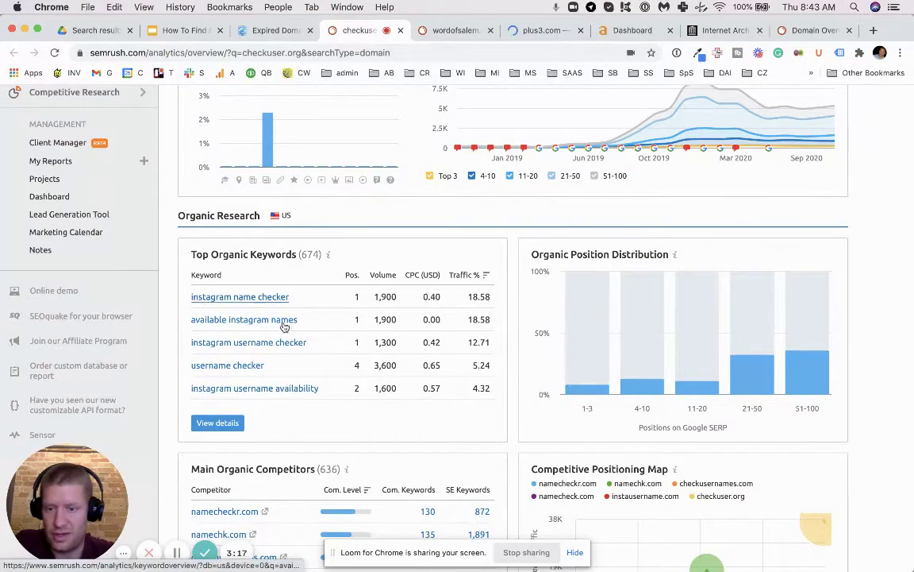
scroll(320, 389, "up", 1)
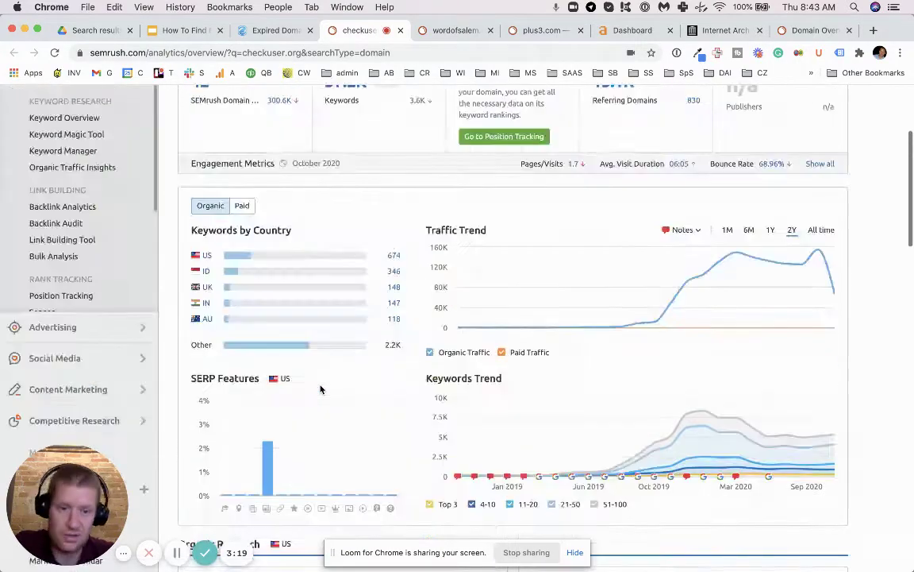
scroll(321, 389, "up", 4)
scroll(296, 196, "up", 2)
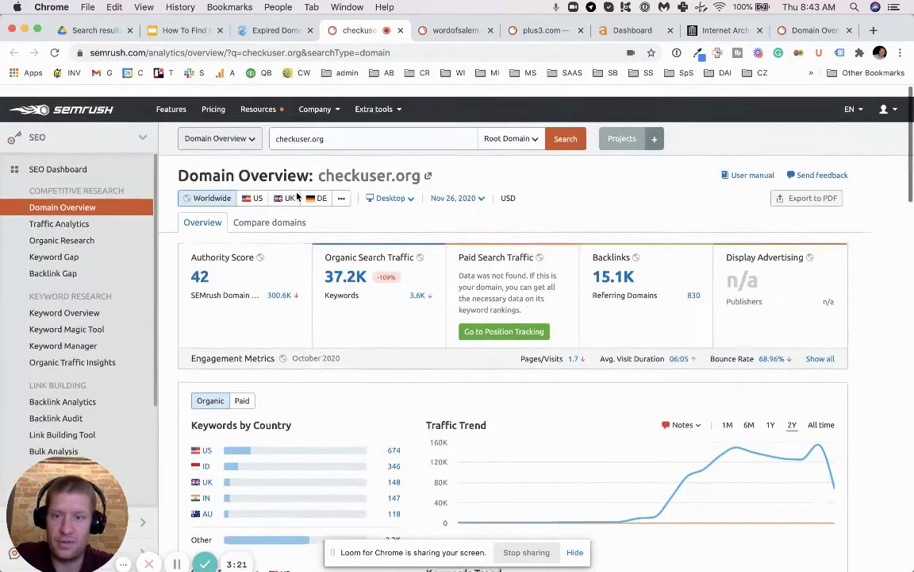
Paste checkuser.org into the Wayback Machine and search its archive history.
left_click(333, 127)
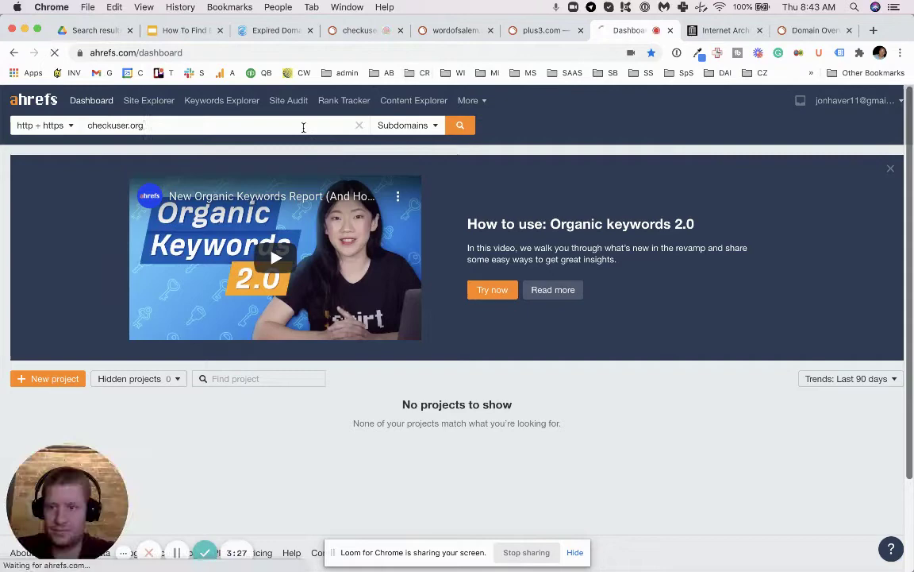
left_click(721, 30)
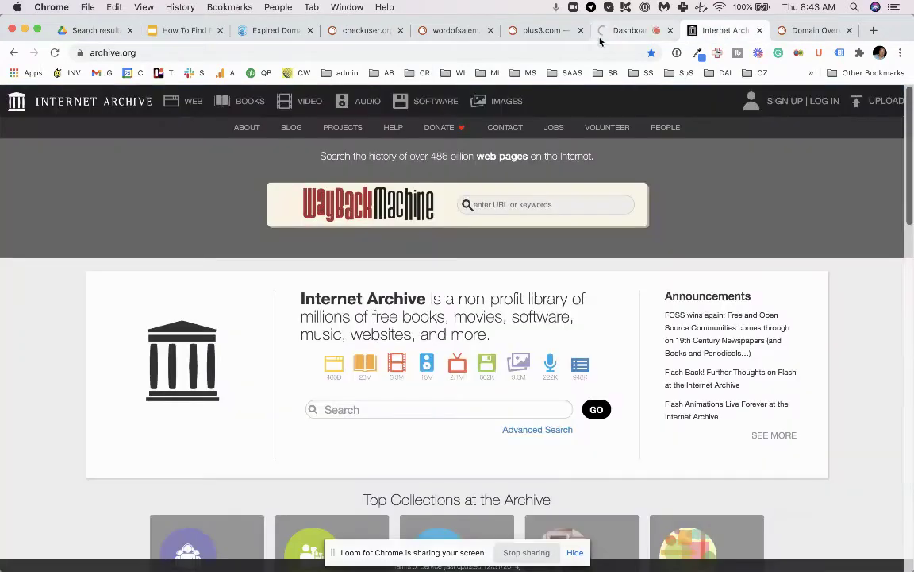
left_click(510, 204)
key("cmd+v")
key("Return")
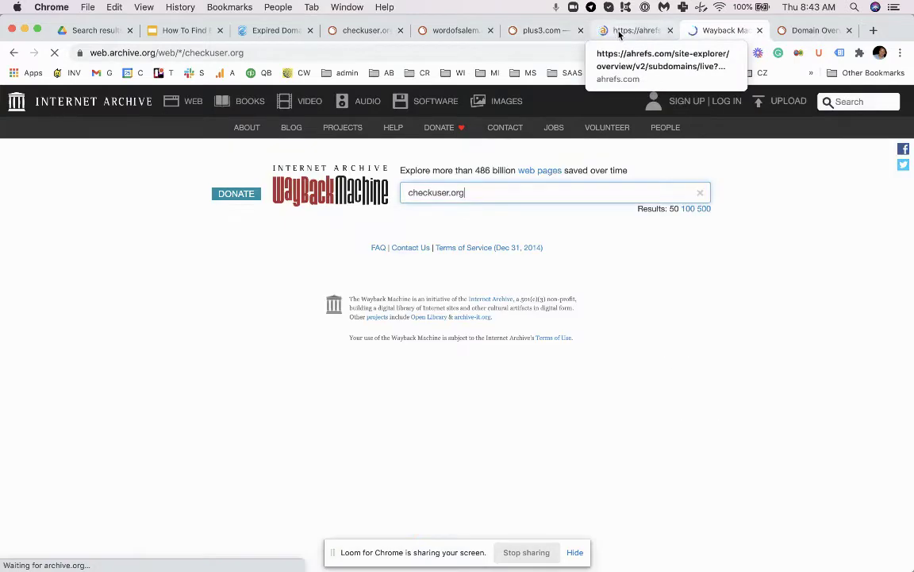
Check checkuser.org's Ahrefs overview (DR 11, 566 referring domains) and open its Backlinks report.
left_click(635, 30)
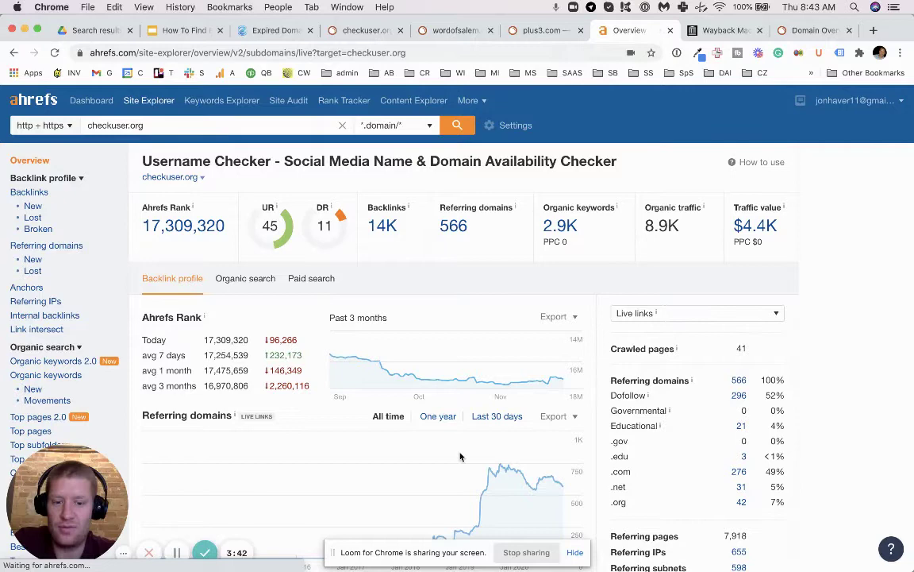
scroll(460, 456, "down", 3)
scroll(460, 457, "up", 3)
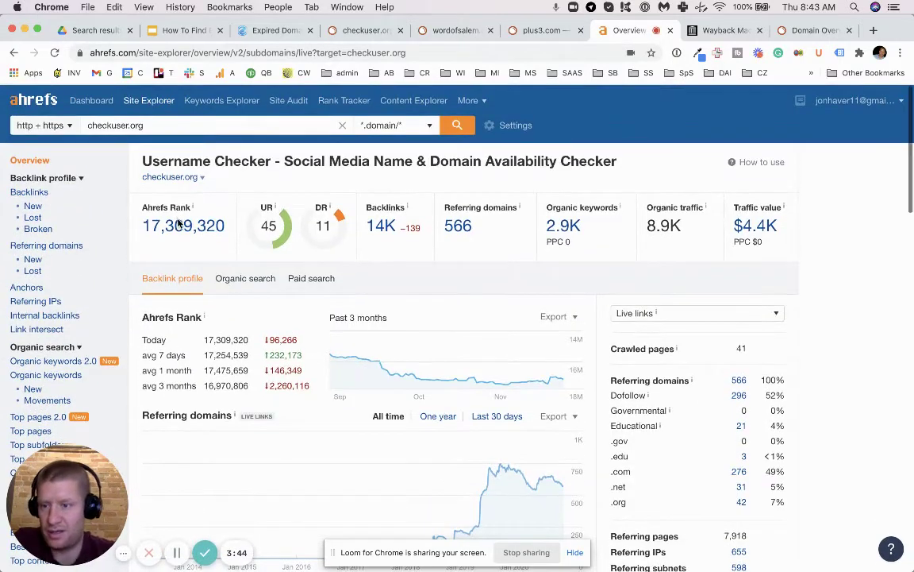
left_click(33, 193)
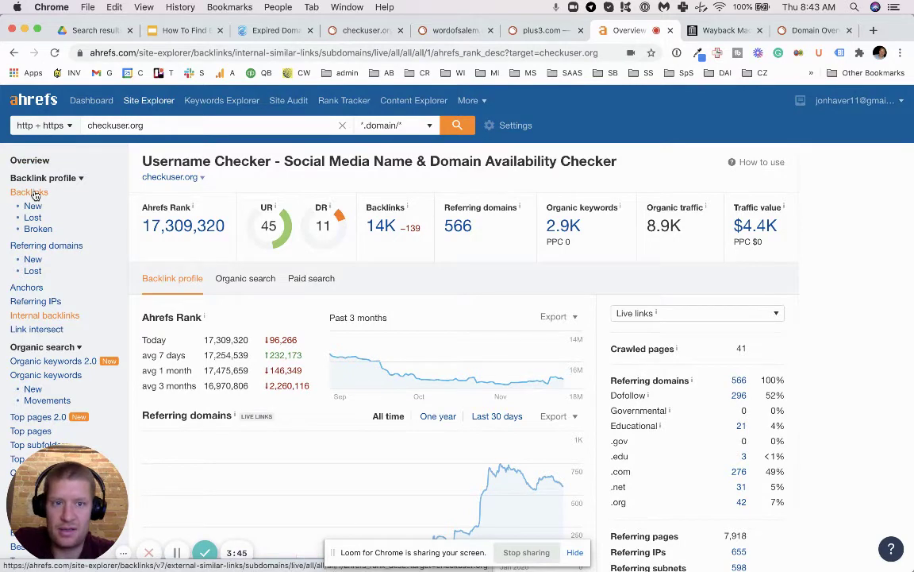
left_click(33, 194)
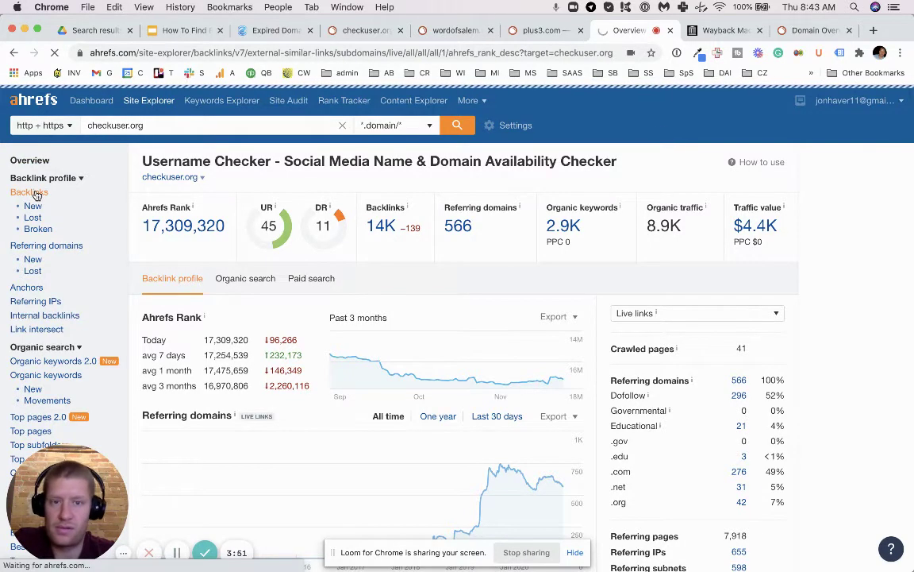
Open checkuser.org's 7 November 2020 Wayback Machine capture.
left_click(717, 35)
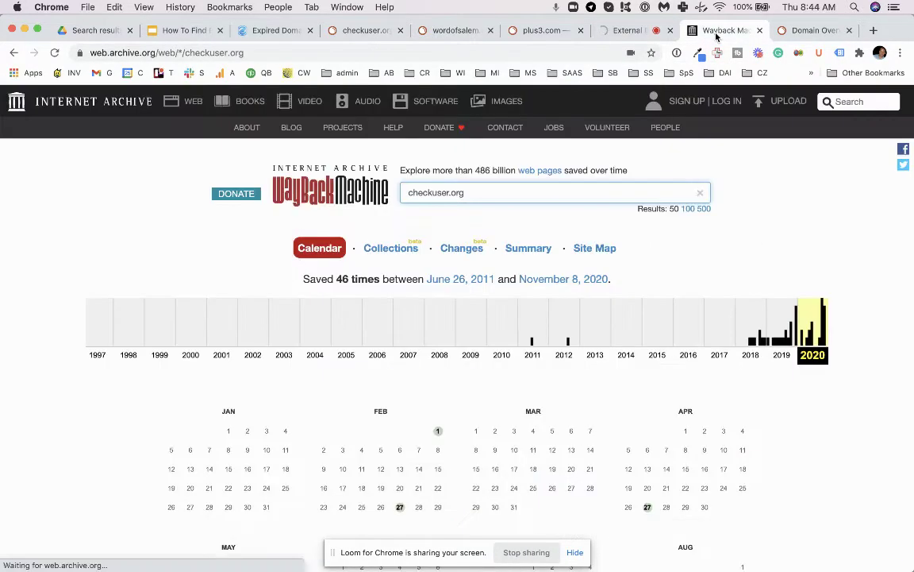
scroll(509, 387, "down", 10)
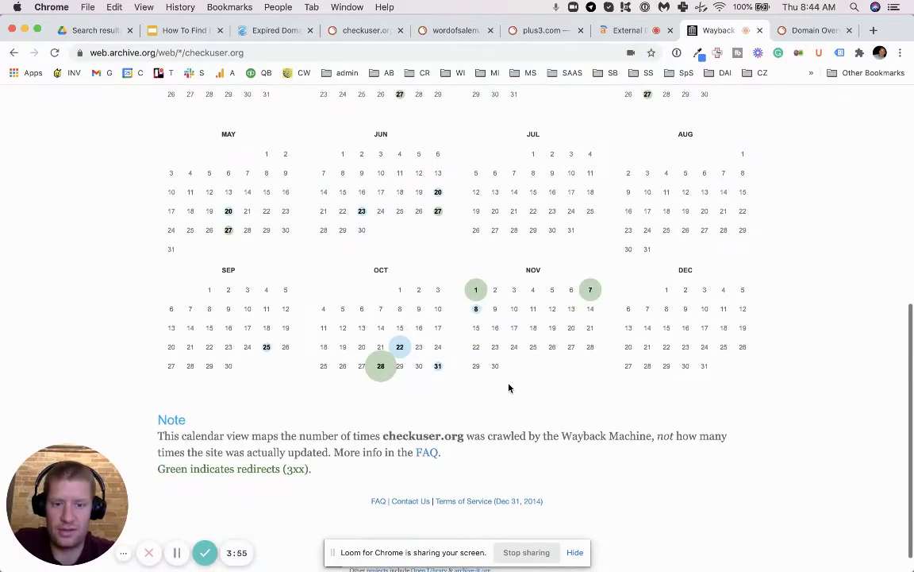
mouse_move(591, 293)
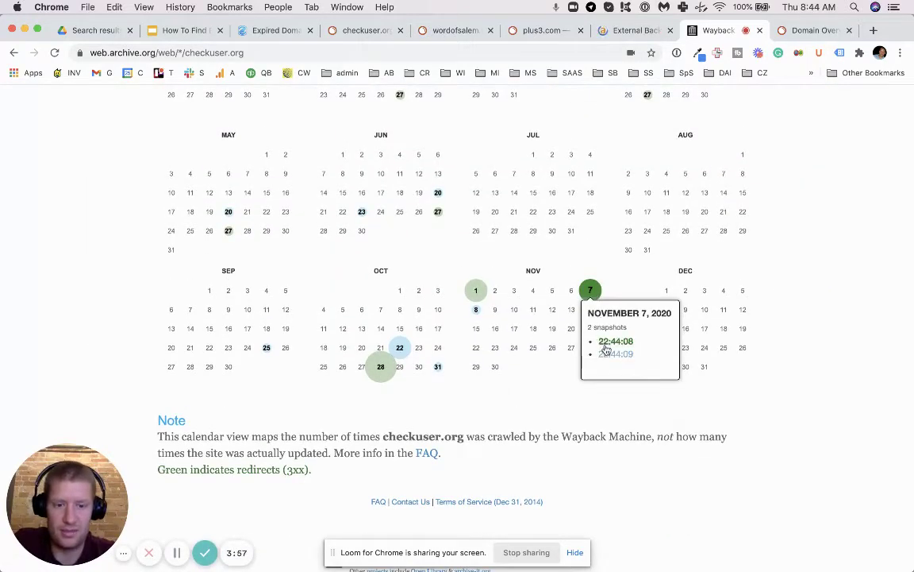
left_click(614, 355)
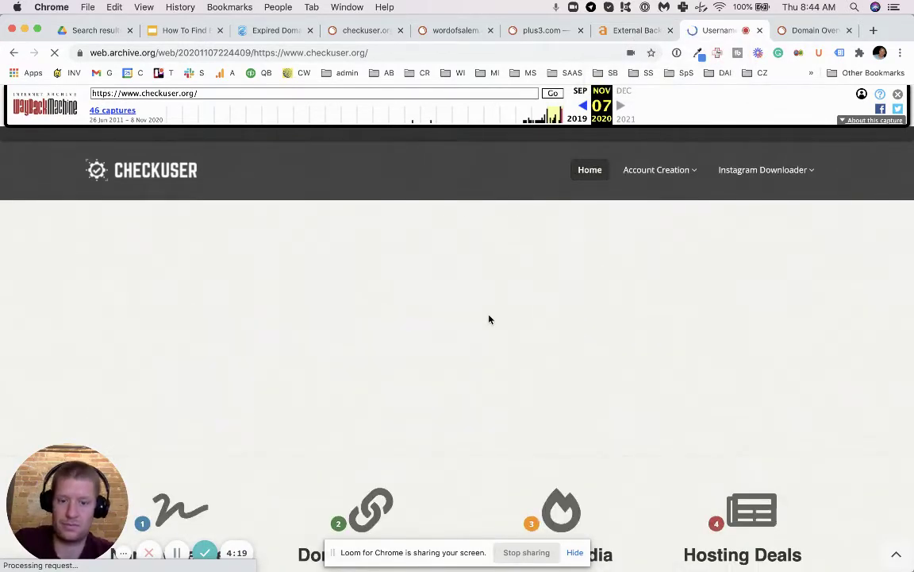
Confirm the capture is a 404 Not Found page and load an earlier 2020 capture.
scroll(489, 319, "down", 5)
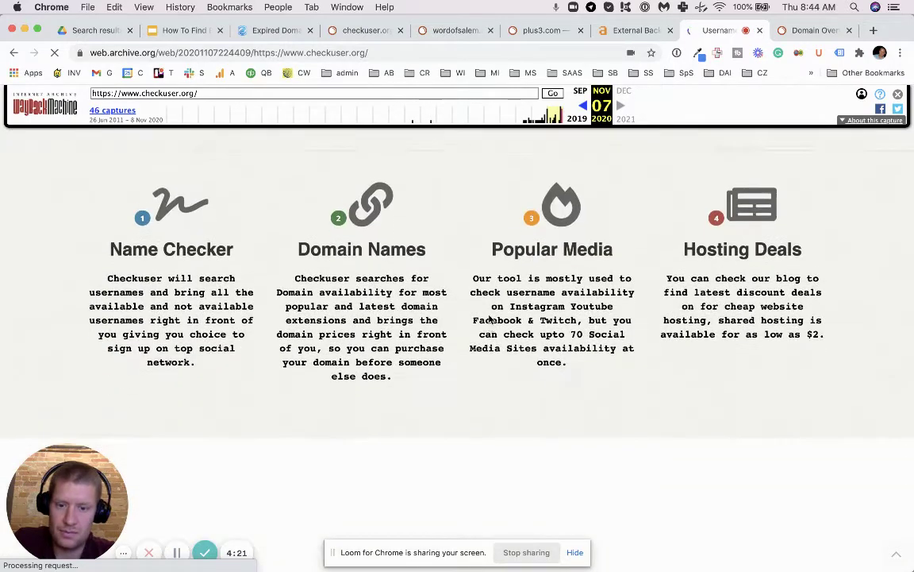
scroll(489, 316, "down", 6)
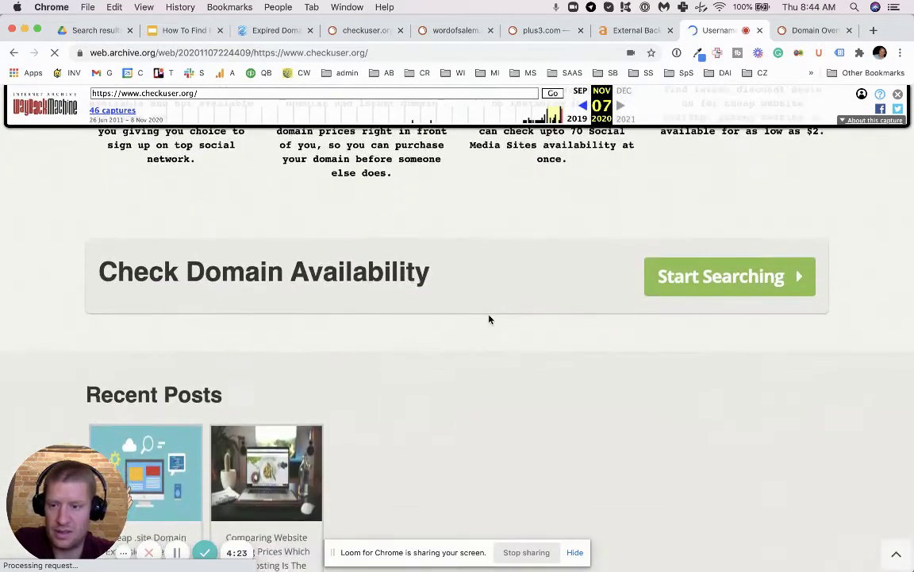
scroll(489, 319, "up", 10)
scroll(487, 306, "down", 3)
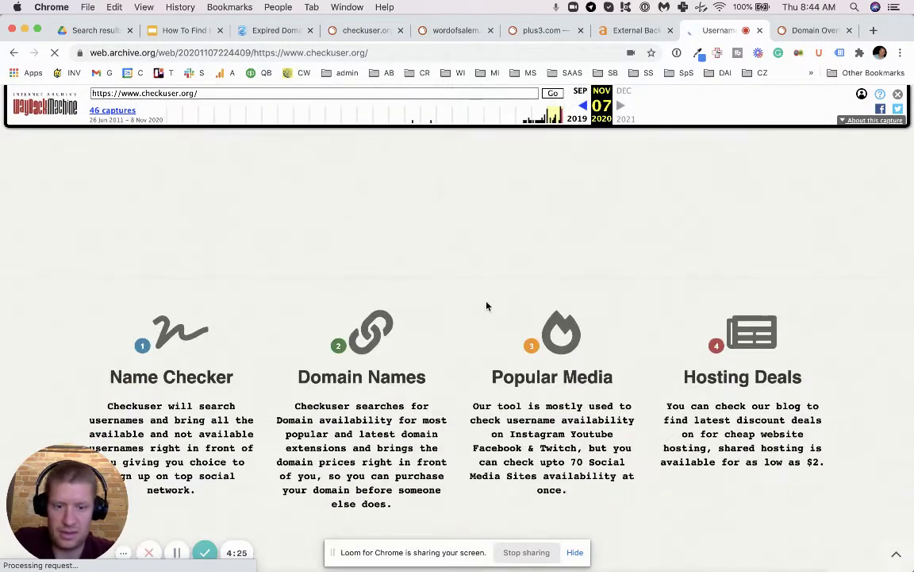
scroll(486, 303, "up", 4)
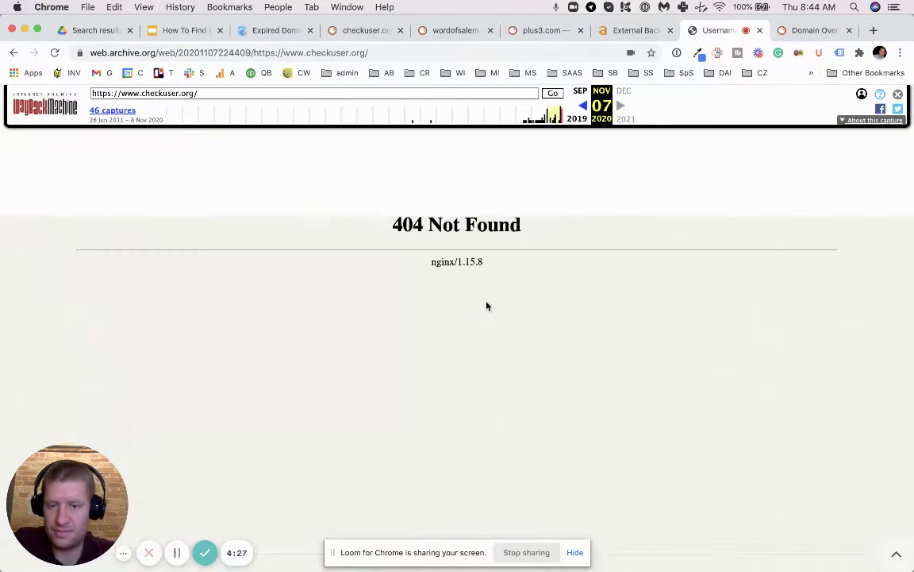
left_click(560, 118)
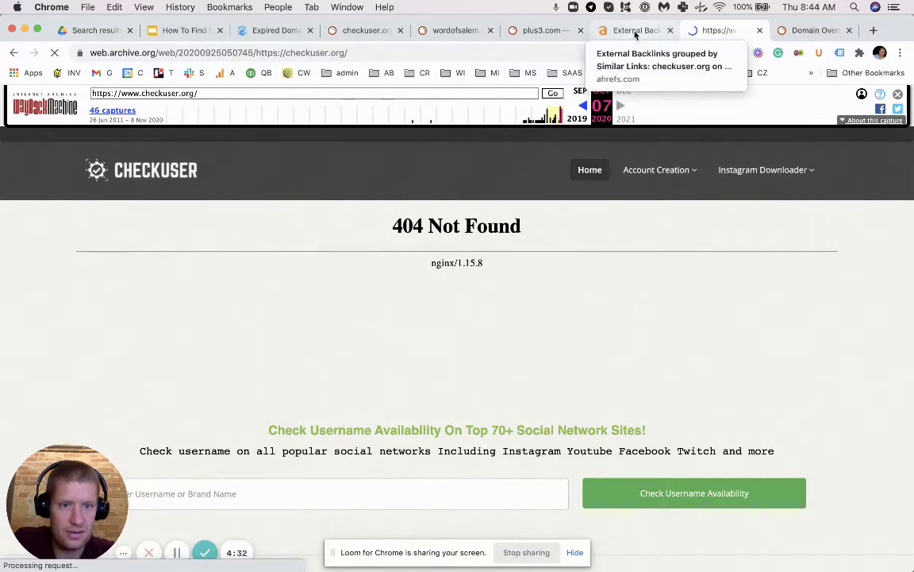
Look through checkuser.org's 1,679 grouped external backlinks, mostly hosting and Instagram anchors.
left_click(635, 31)
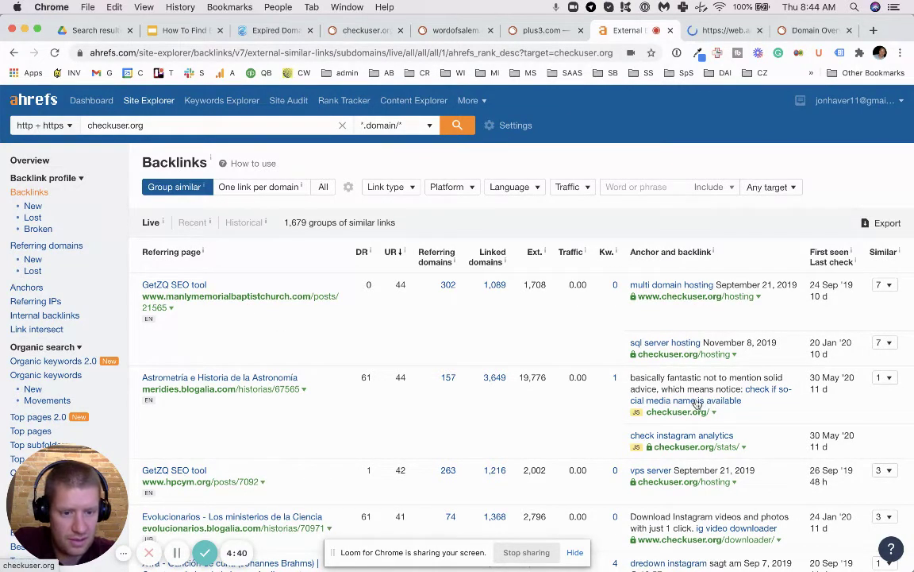
scroll(699, 404, "down", 3)
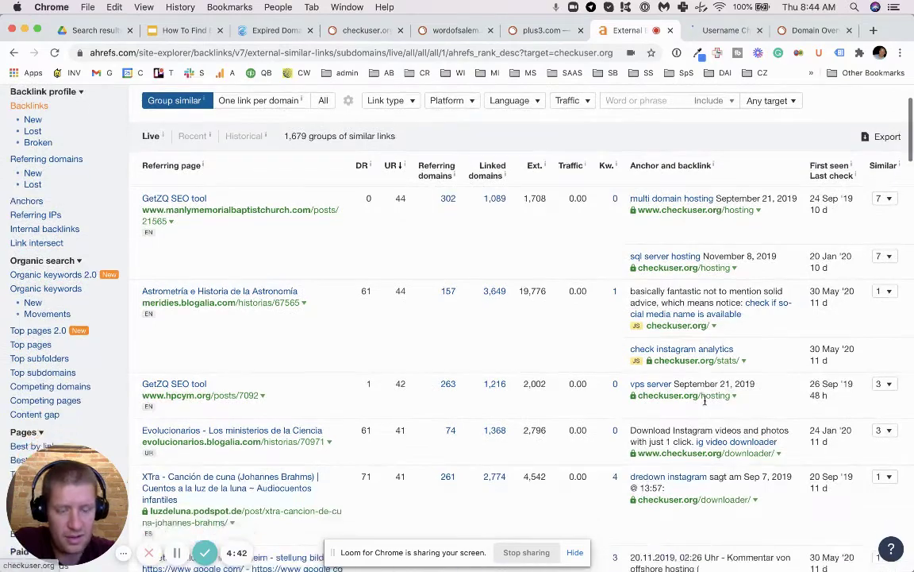
scroll(704, 401, "down", 2)
scroll(704, 405, "down", 2)
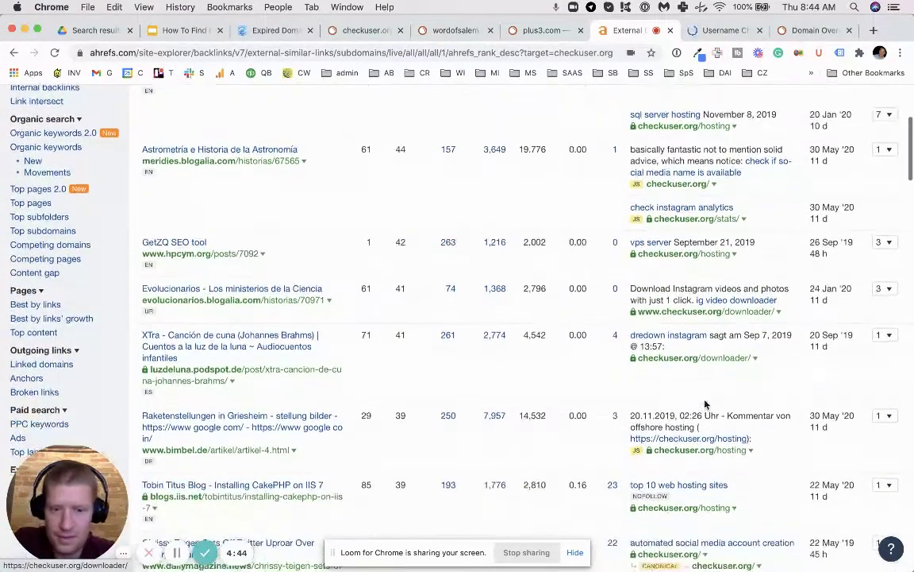
scroll(705, 405, "down", 6)
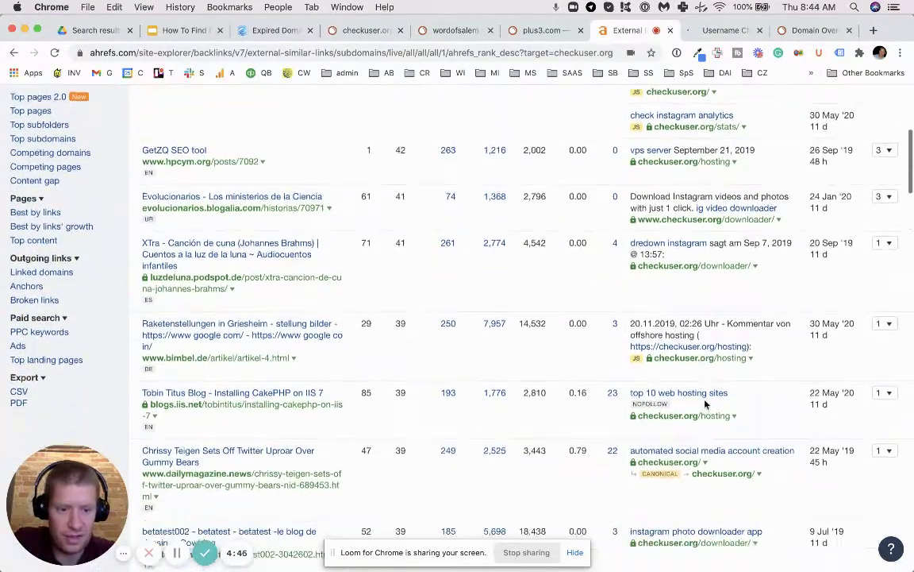
scroll(705, 405, "up", 10)
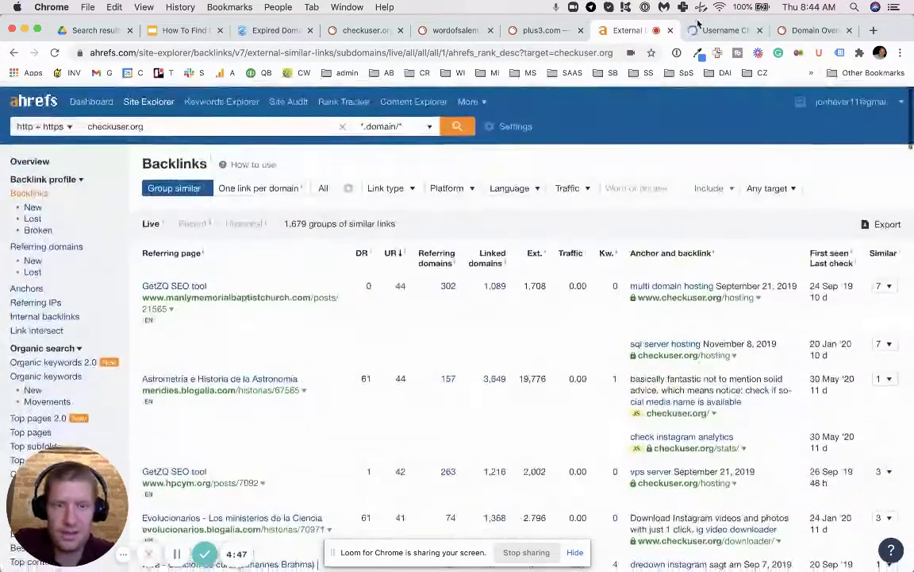
Flip between the archived checkuser.org snapshot and the plus3.com and checkuser.org SEMrush overviews.
left_click(709, 39)
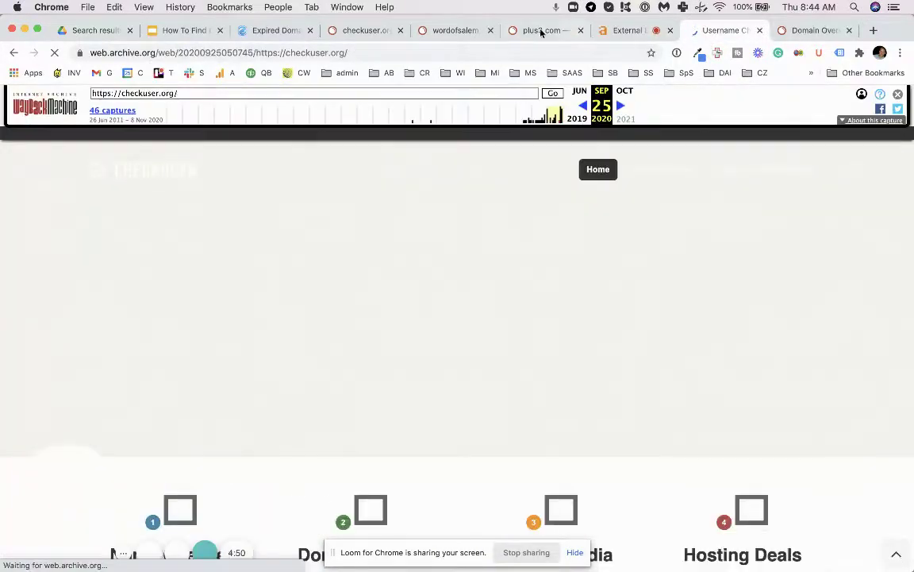
left_click(540, 30)
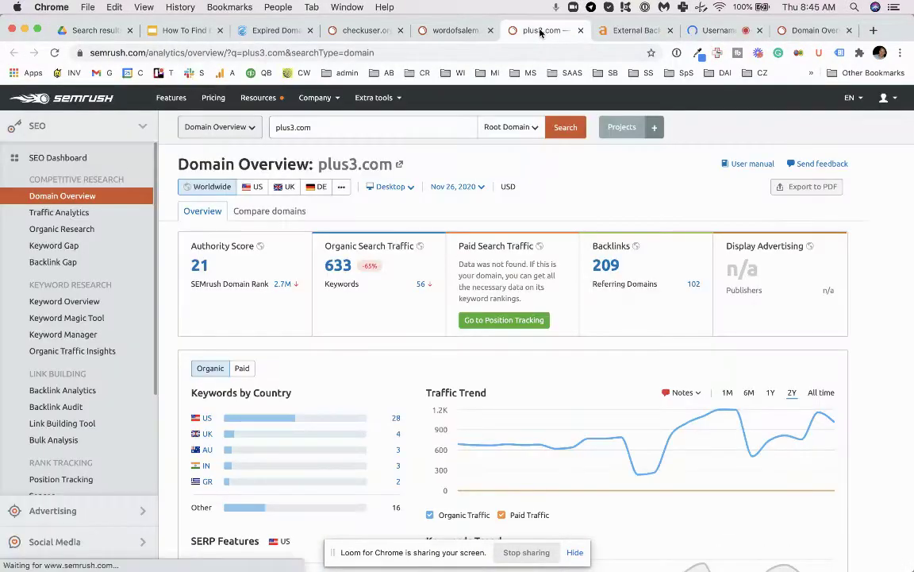
left_click(362, 30)
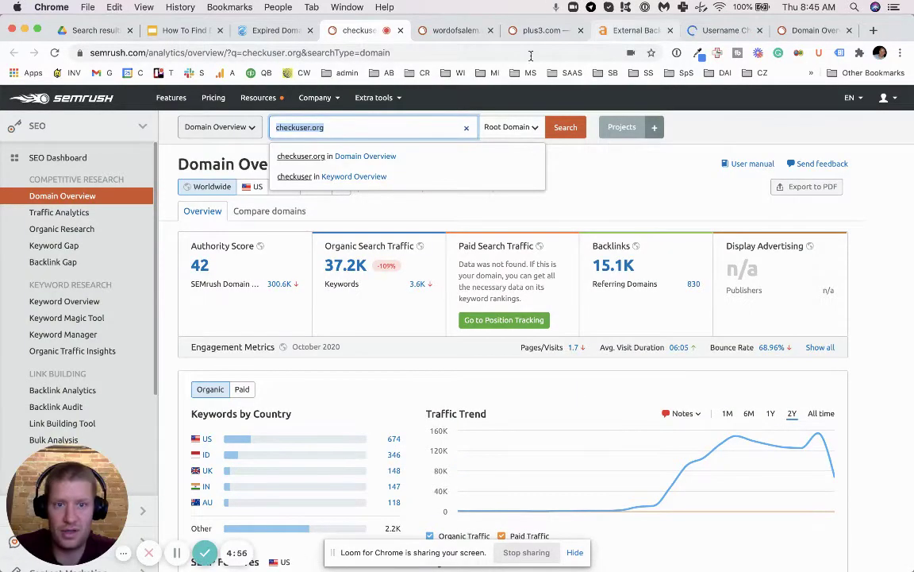
Look over wordofsalem.com's SEMrush overview: 56 organic keywords, 40 ranking in the US.
mouse_move(821, 441)
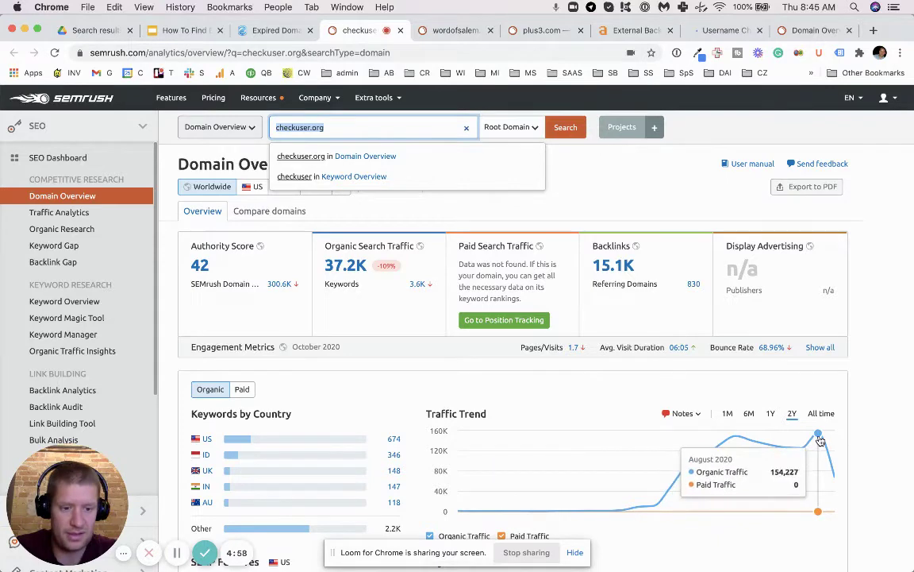
left_click(461, 31)
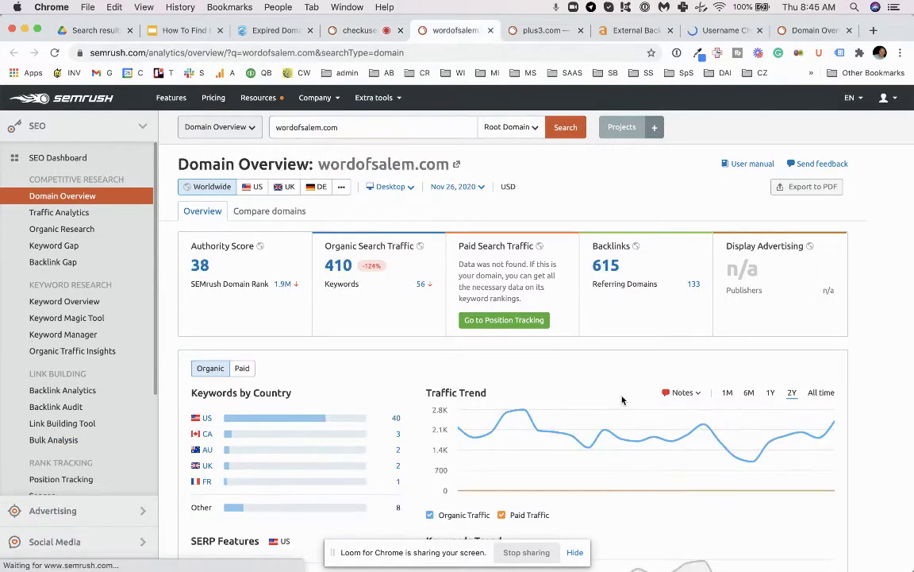
scroll(468, 362, "down", 5)
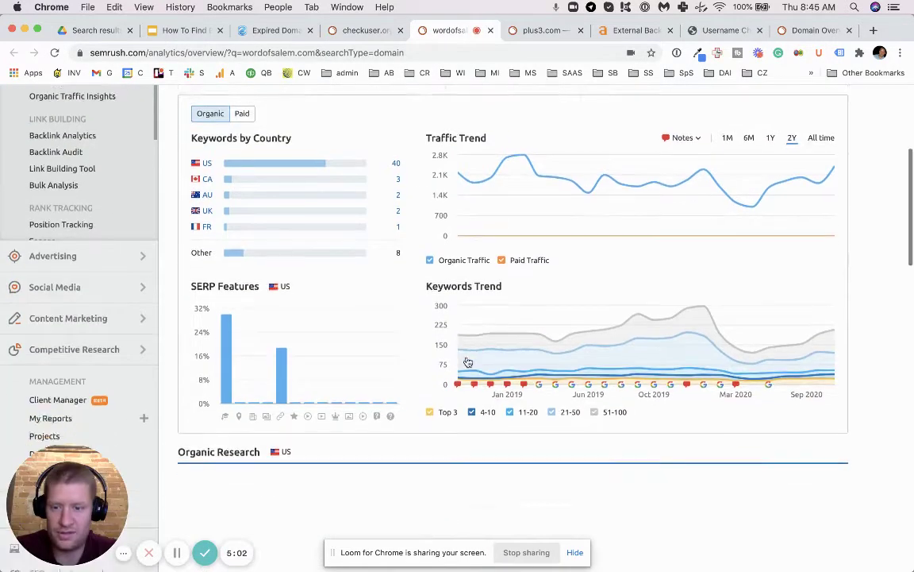
scroll(468, 362, "down", 5)
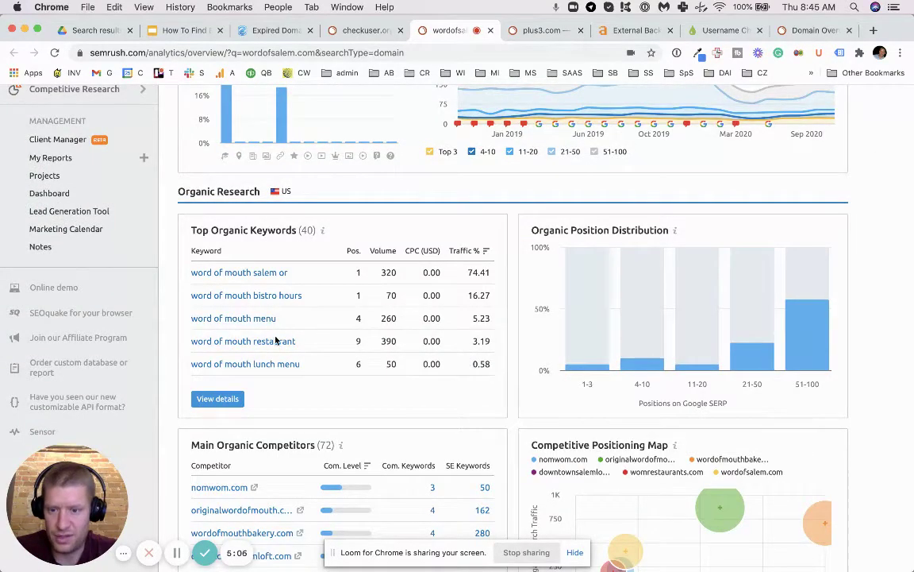
scroll(295, 401, "down", 4)
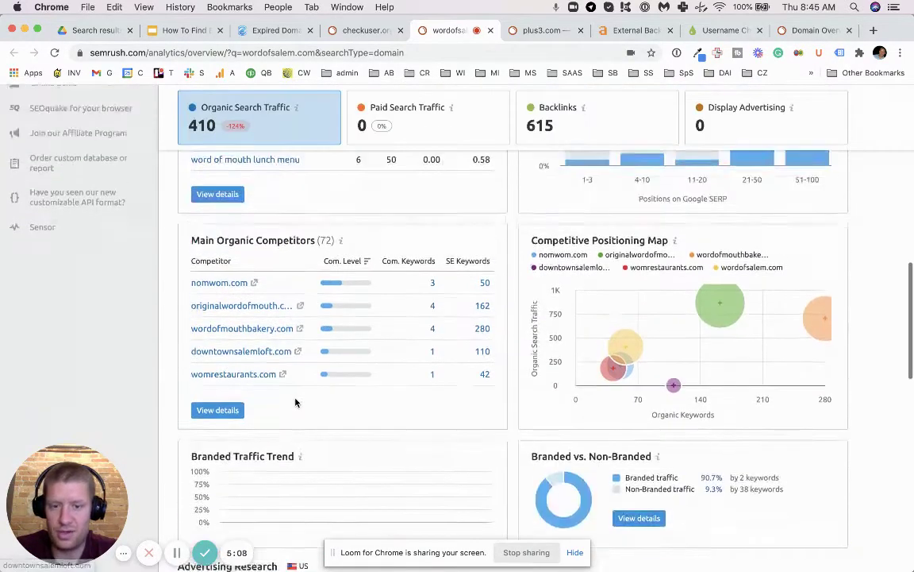
scroll(295, 401, "down", 1)
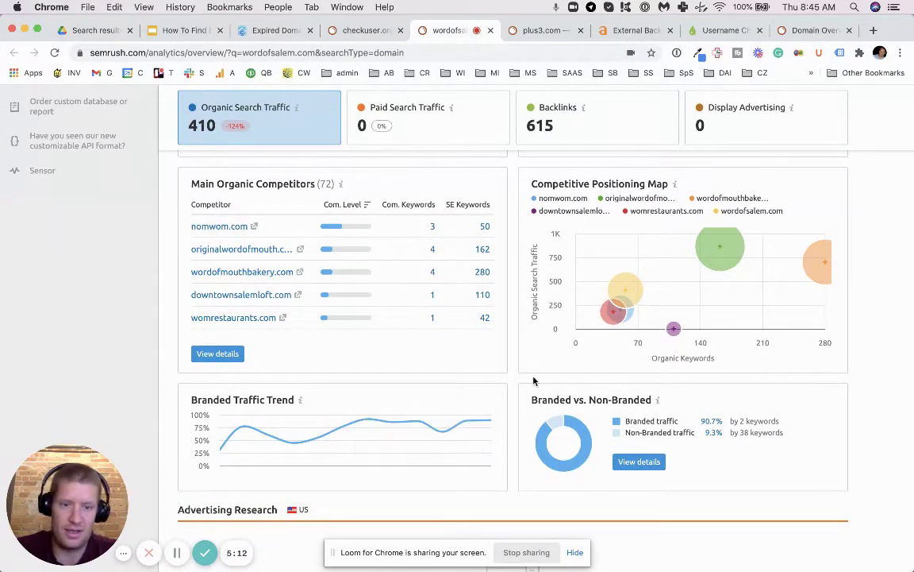
scroll(479, 337, "up", 15)
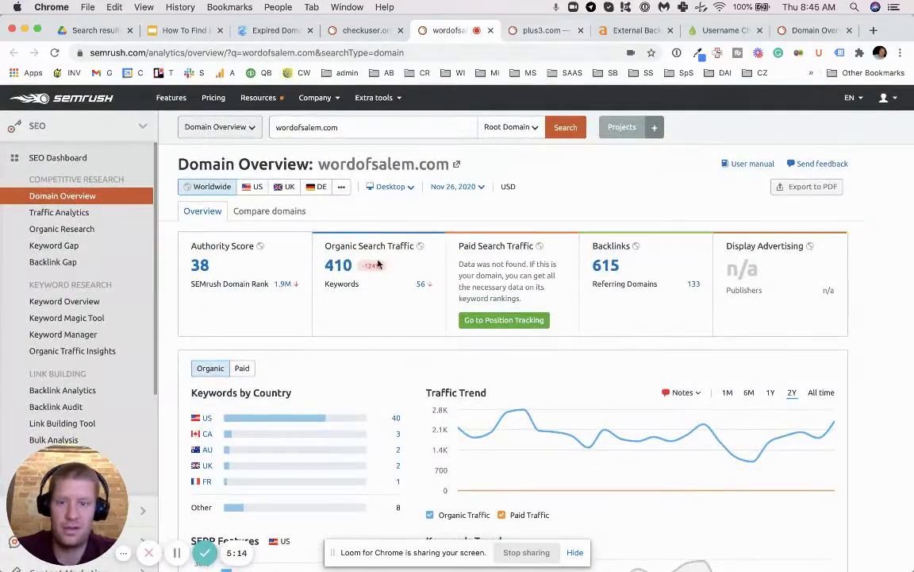
left_click(491, 30)
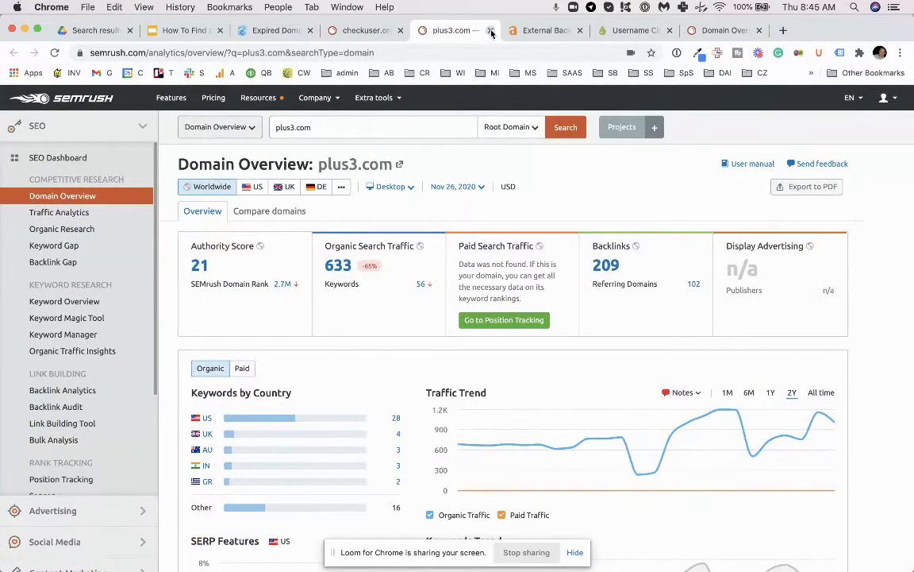
scroll(520, 367, "down", 10)
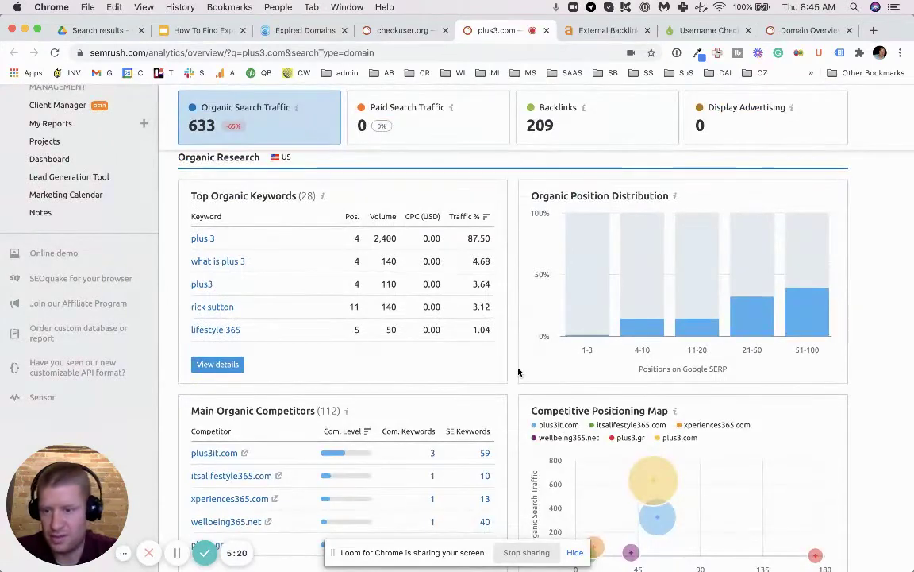
scroll(518, 371, "down", 5)
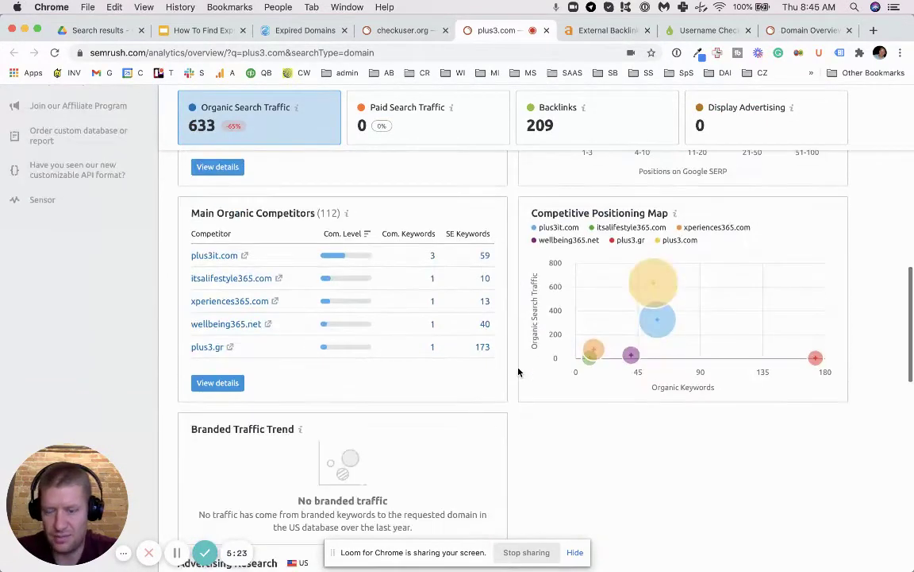
scroll(518, 371, "down", 1)
scroll(519, 371, "up", 4)
scroll(518, 372, "down", 4)
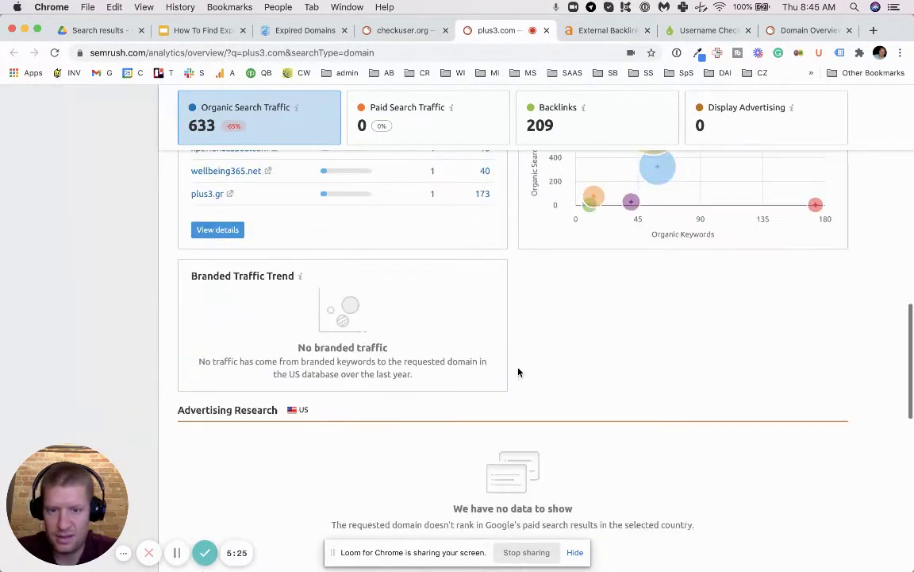
scroll(519, 371, "up", 2)
scroll(518, 372, "up", 1)
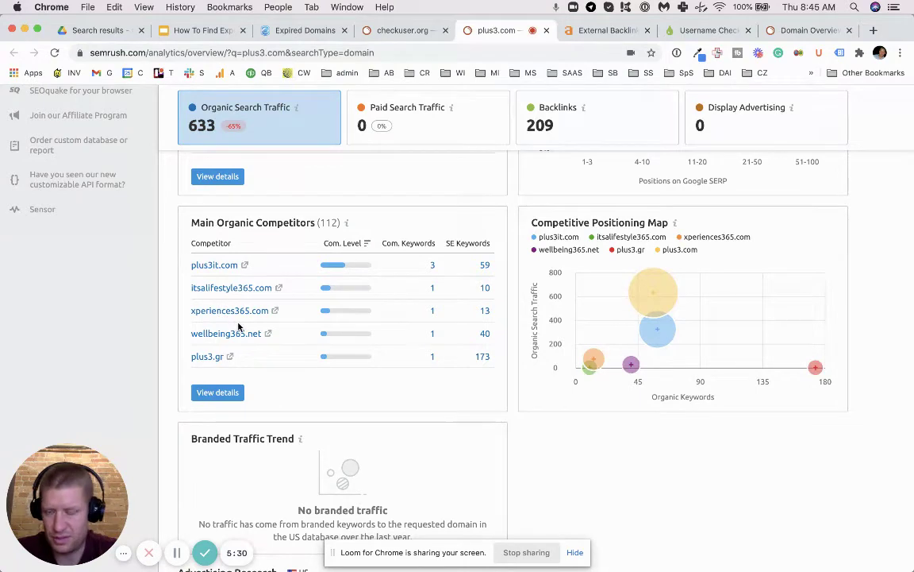
scroll(235, 357, "up", 5)
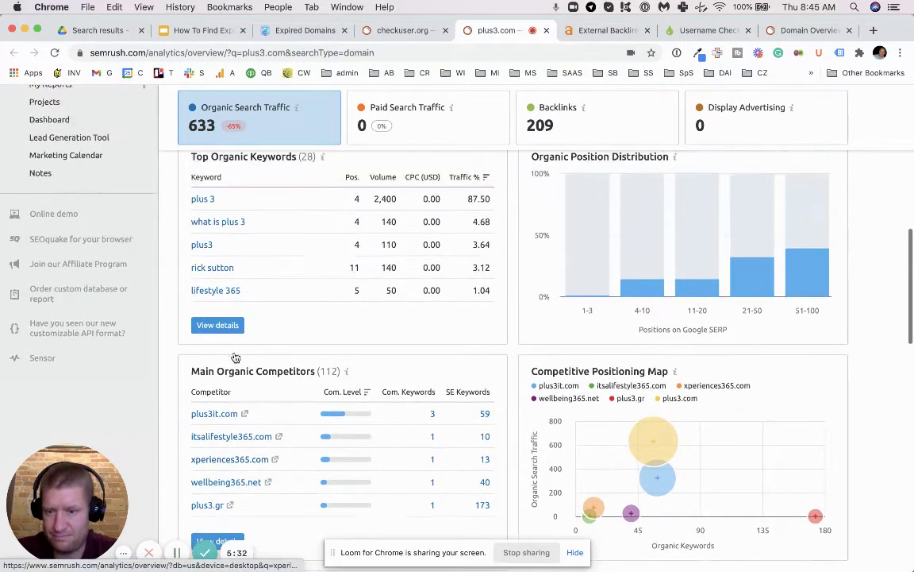
scroll(235, 356, "up", 2)
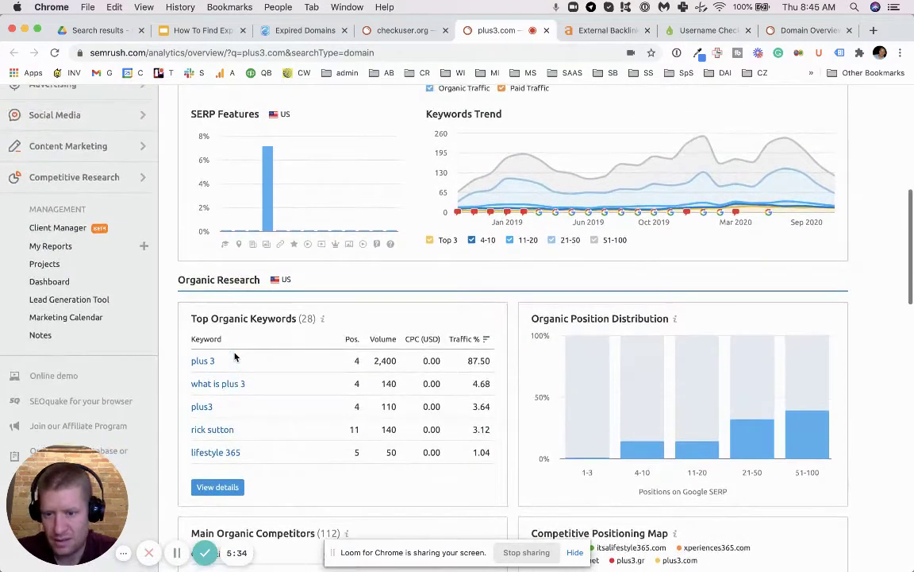
scroll(235, 356, "up", 5)
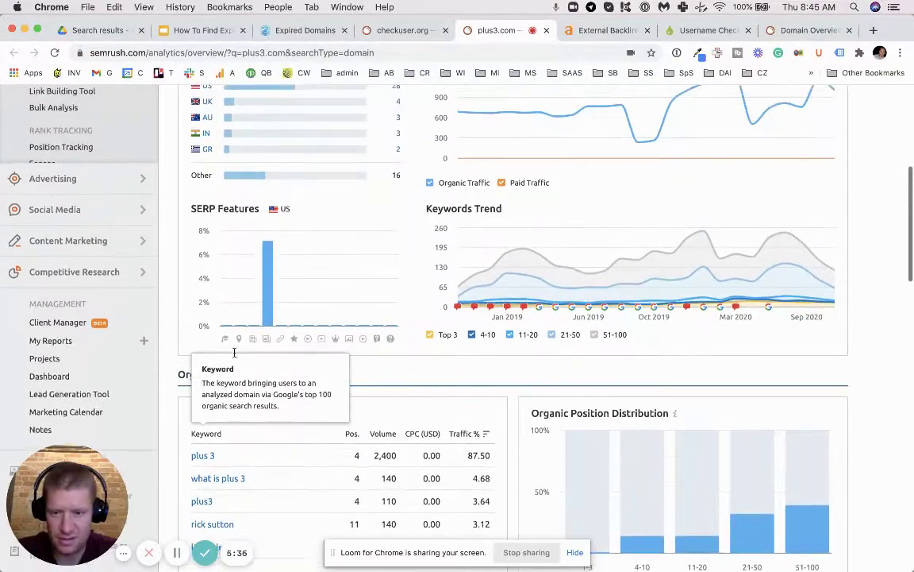
scroll(235, 356, "up", 4)
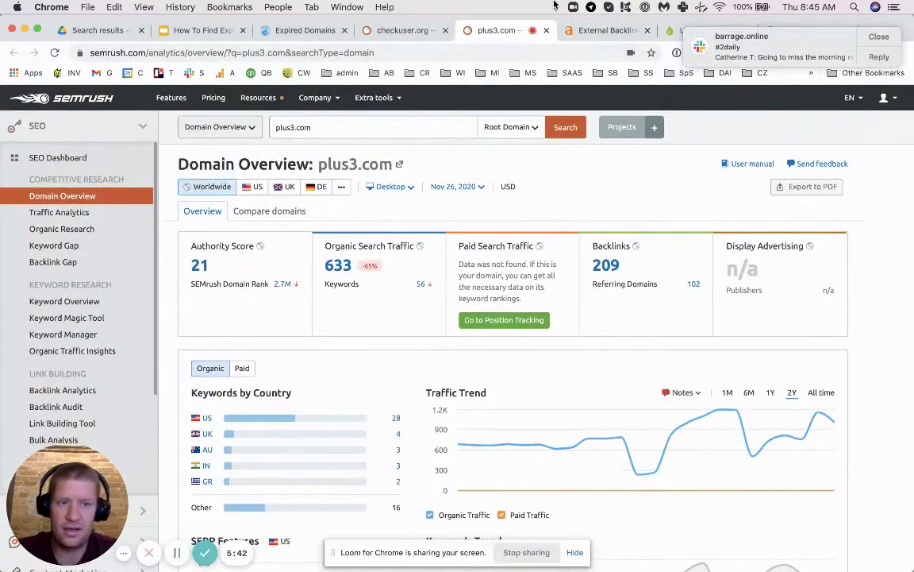
Dismiss the message notification and glance at checkuser.org's SEMrush overview.
left_click(889, 46)
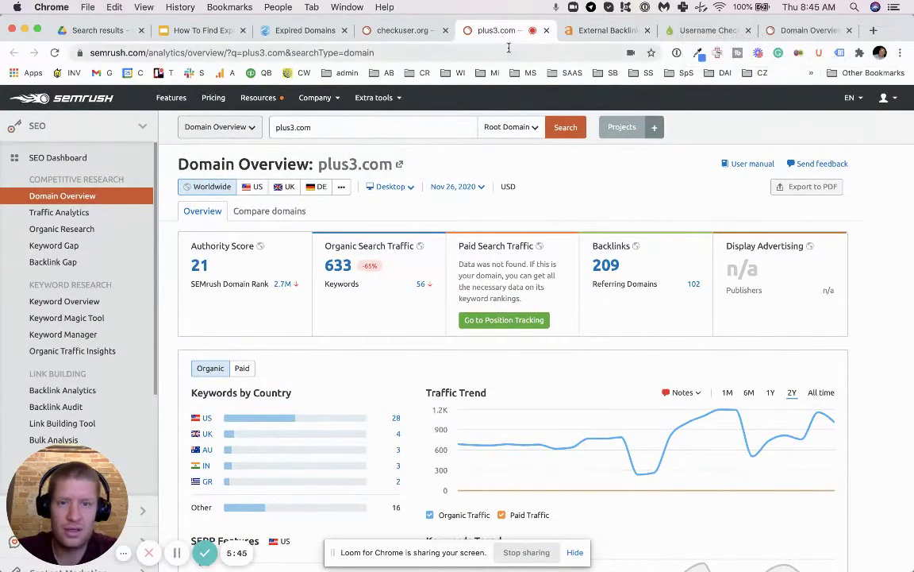
left_click(425, 31)
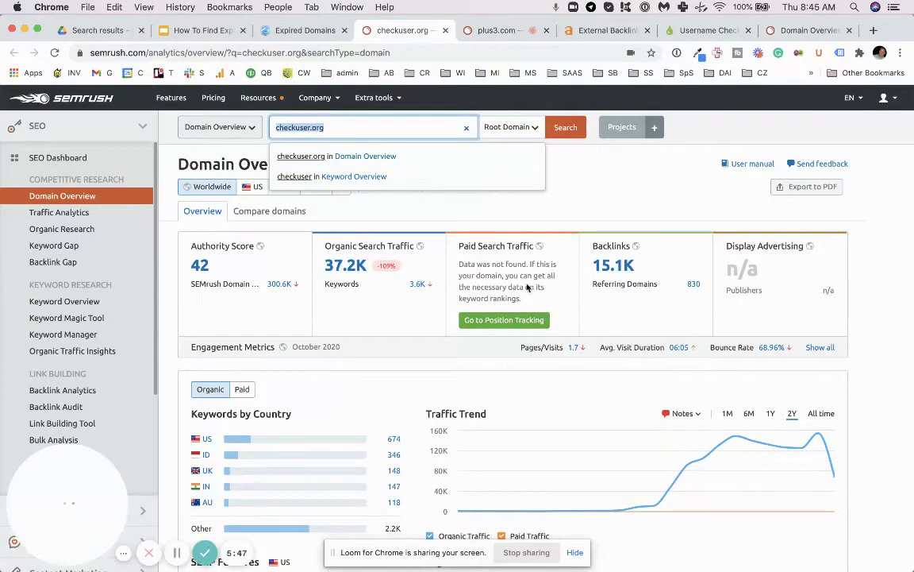
scroll(502, 407, "down", 5)
scroll(503, 407, "up", 5)
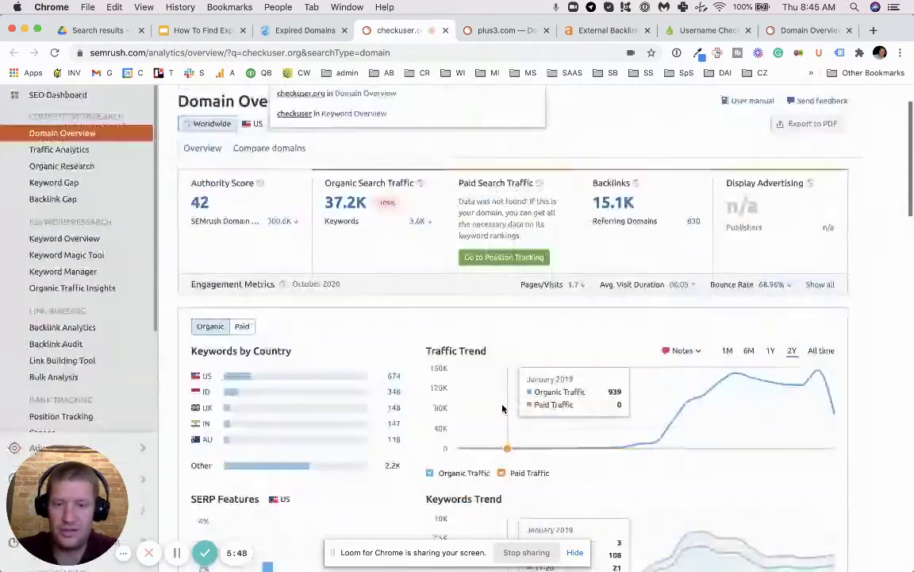
Back in SpamZilla's expired domains list, right-click dumptackle.com's SEM traffic value 73.
left_click(303, 31)
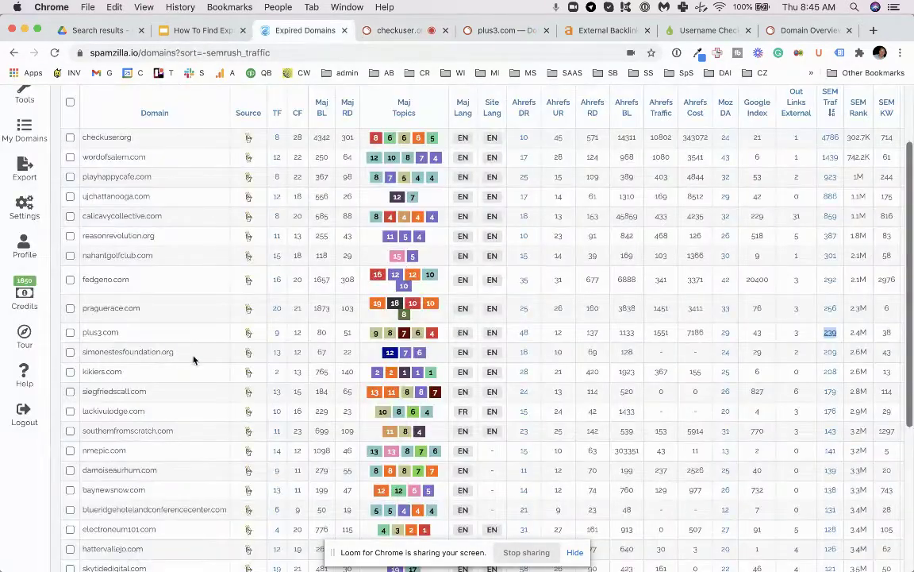
scroll(155, 416, "down", 3)
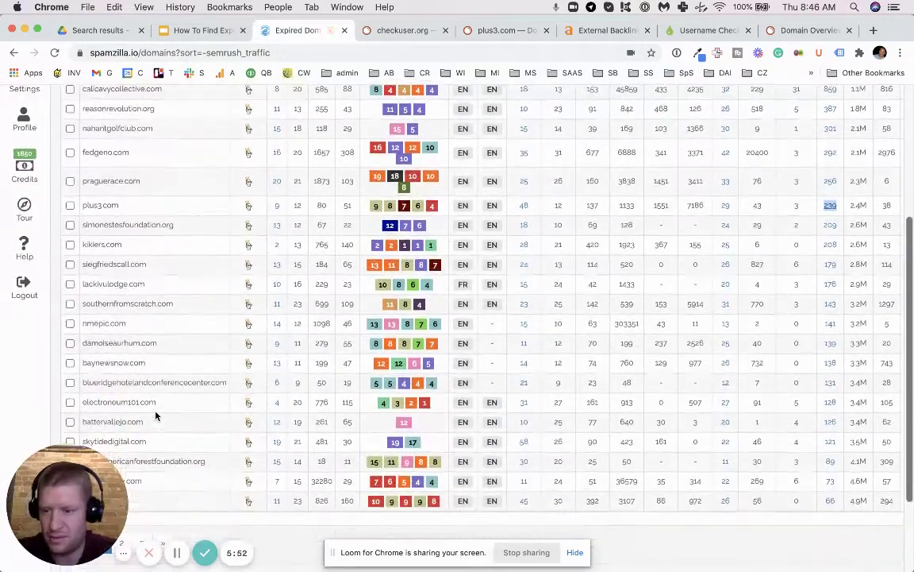
scroll(156, 415, "down", 3)
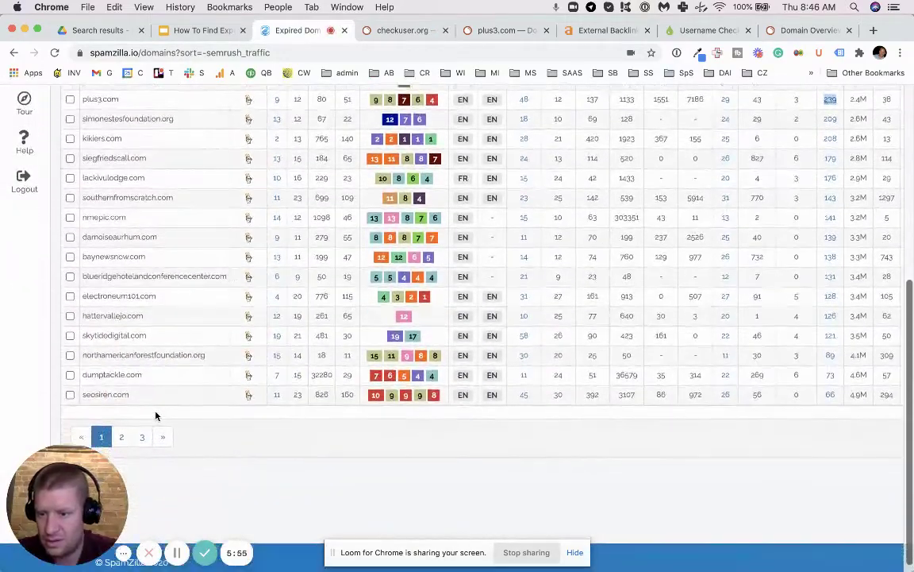
right_click(830, 378)
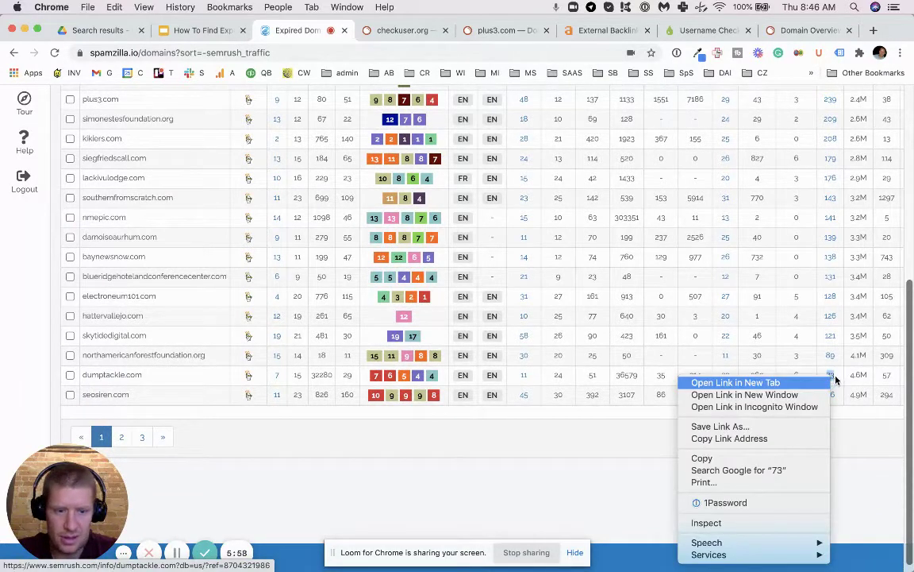
Open dumptackle.com's SEMrush Domain Overview in a new tab and review its traffic, keywords and competitors.
left_click(813, 384)
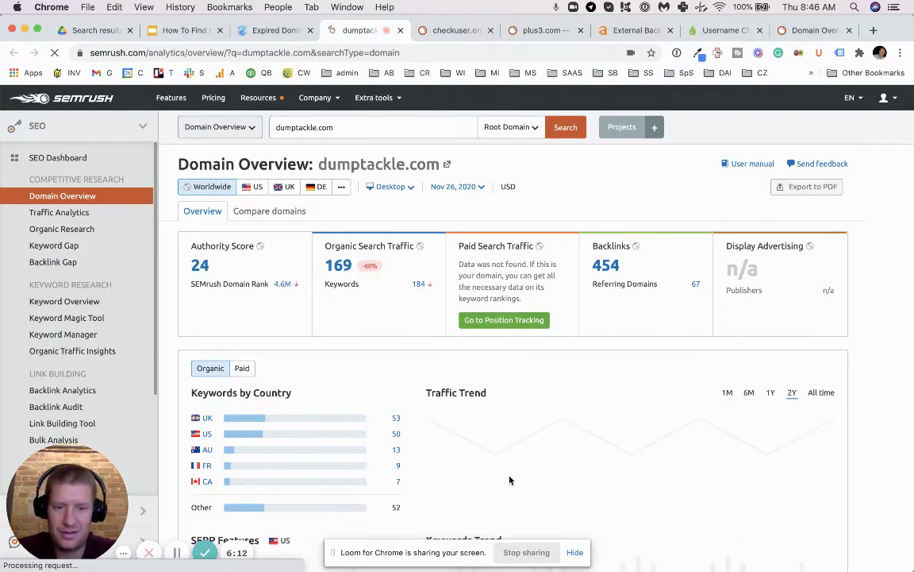
scroll(506, 444, "down", 3)
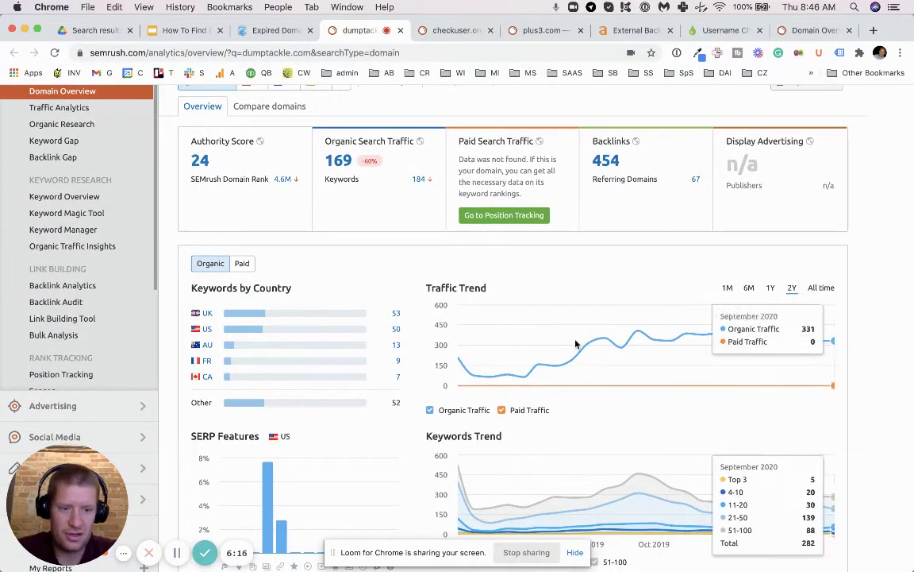
scroll(430, 385, "down", 8)
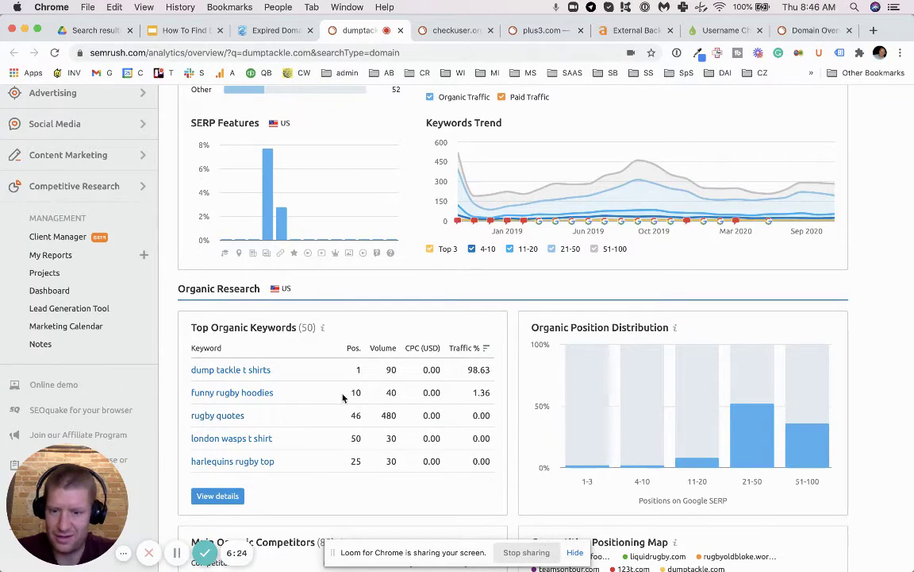
scroll(399, 458, "down", 5)
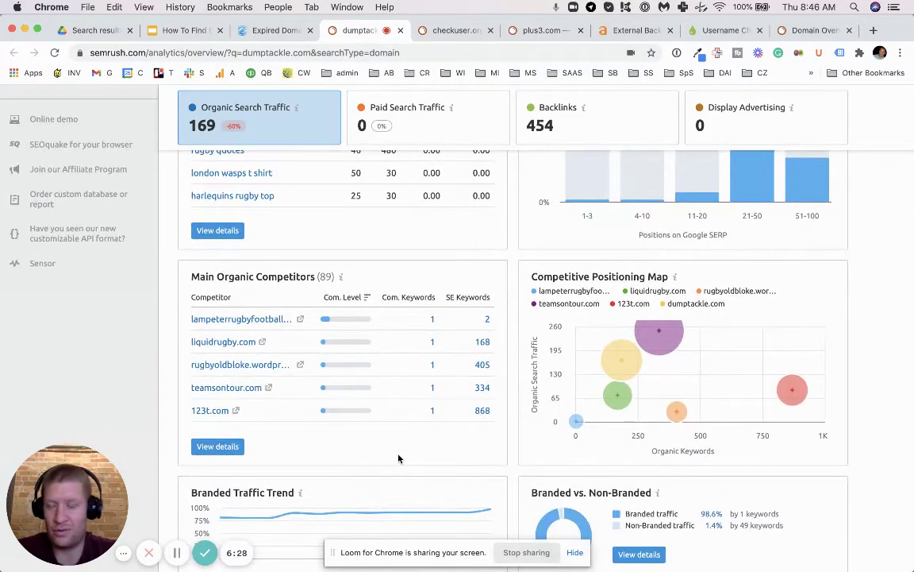
scroll(398, 458, "up", 3)
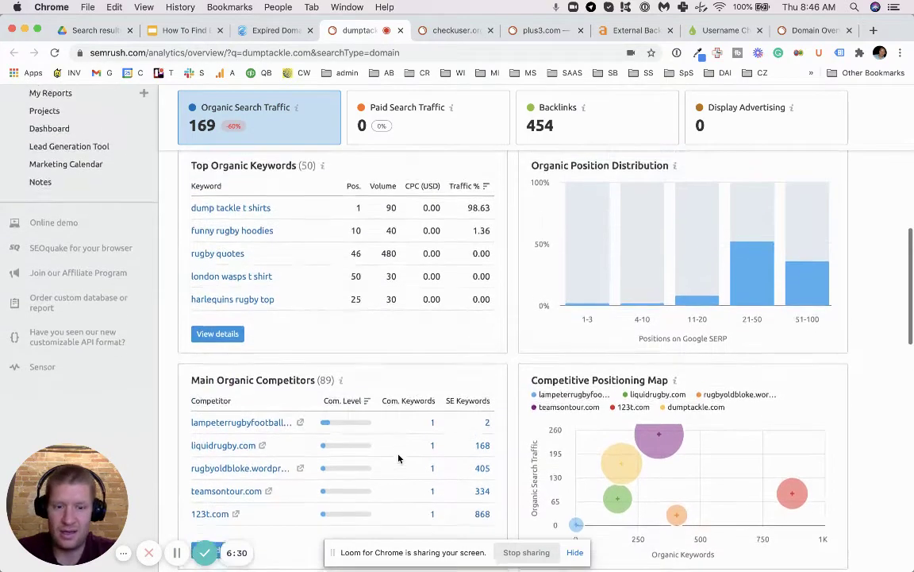
scroll(398, 458, "up", 10)
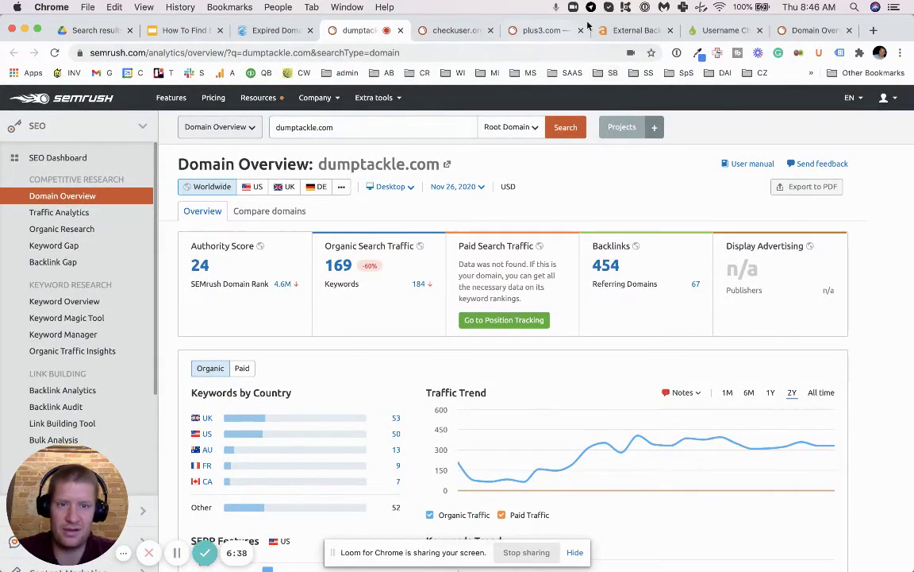
Copy dumptackle.com from SEMrush and look it up in Ahrefs in place of checkuser.org.
left_click(353, 30)
left_click_drag(337, 132, 250, 127)
key("super+c")
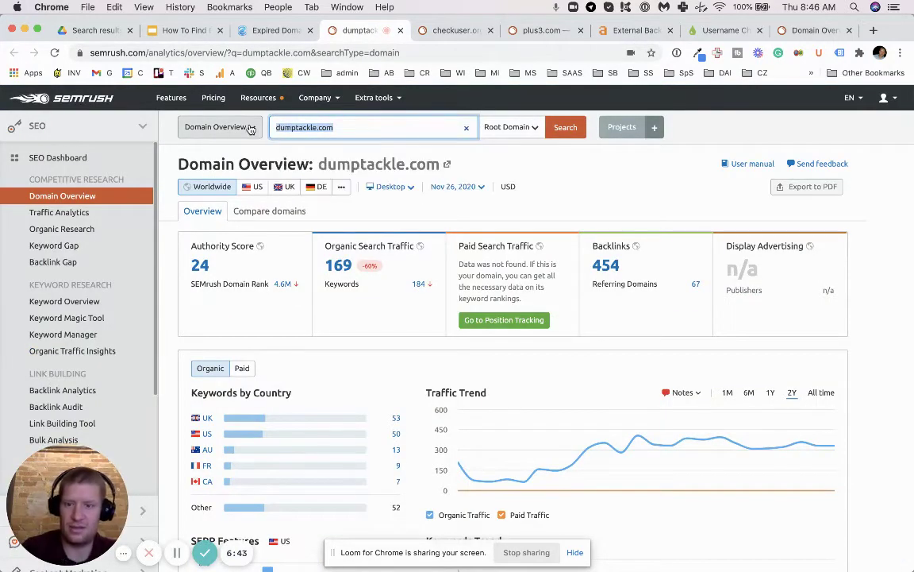
left_click(615, 30)
left_click(238, 123)
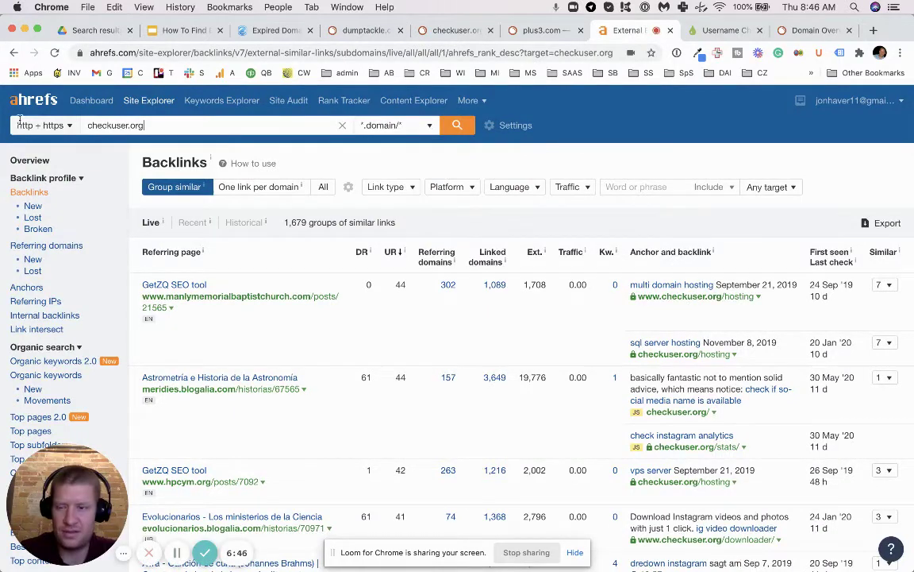
key("super+a")
key("super+v")
key("Return")
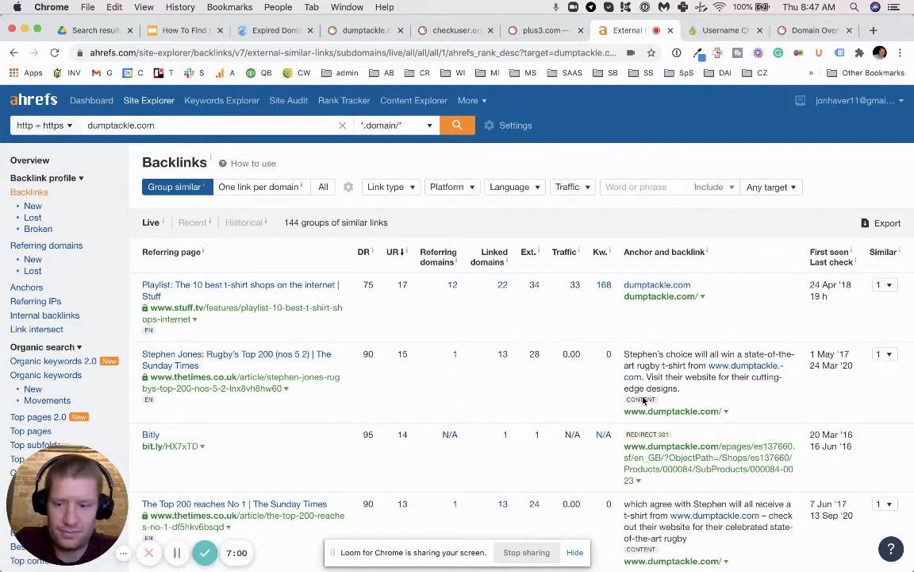
Review dumptackle.com's 144 backlink groups in Ahrefs, then return to its SEMrush overview.
scroll(644, 400, "down", 5)
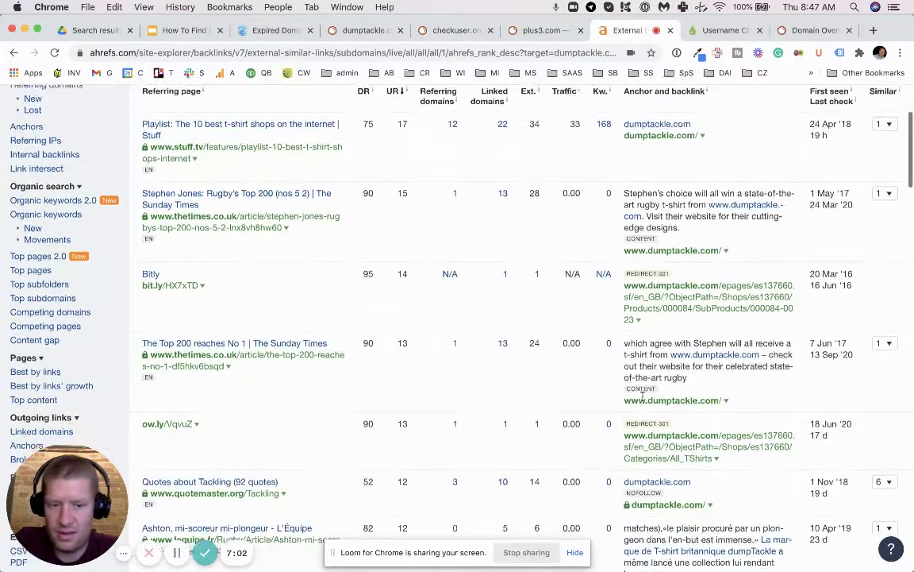
scroll(642, 397, "down", 3)
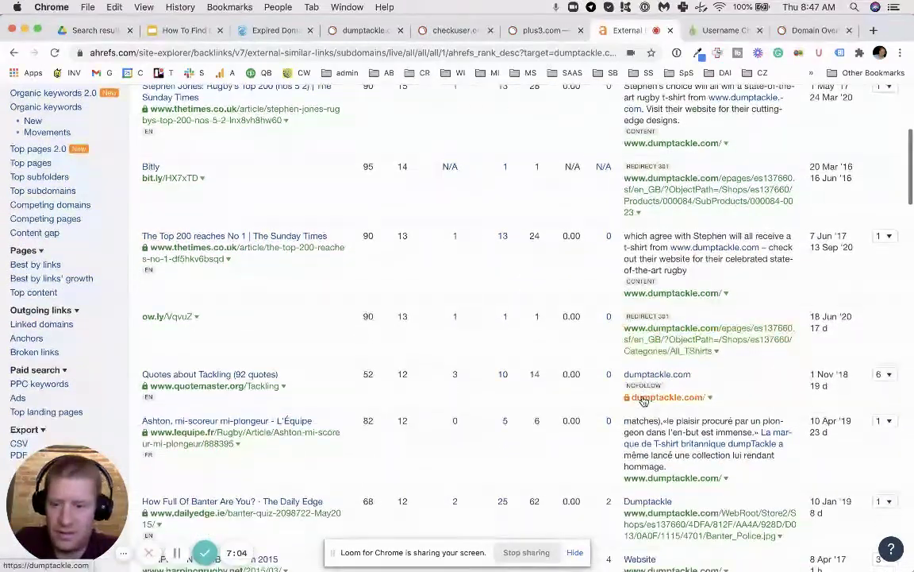
scroll(644, 401, "down", 3)
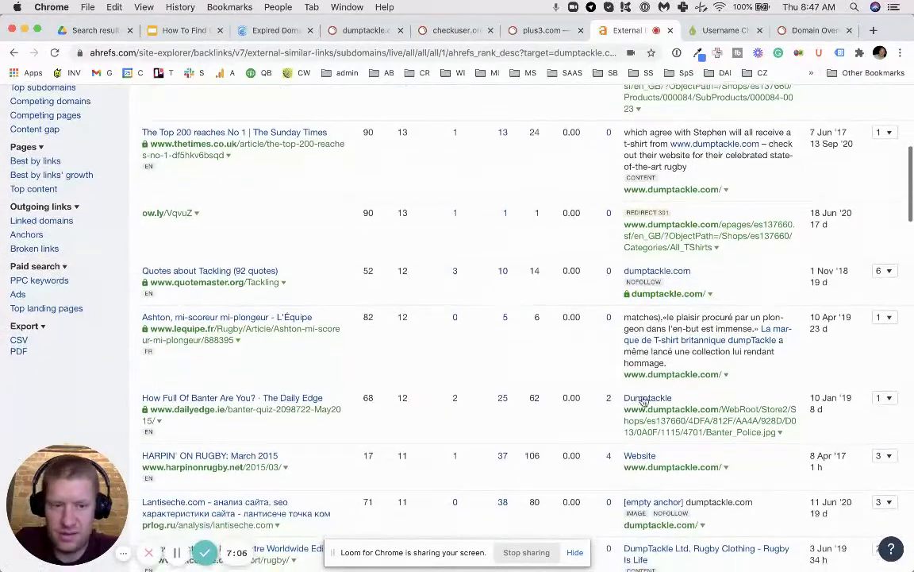
scroll(643, 401, "down", 3)
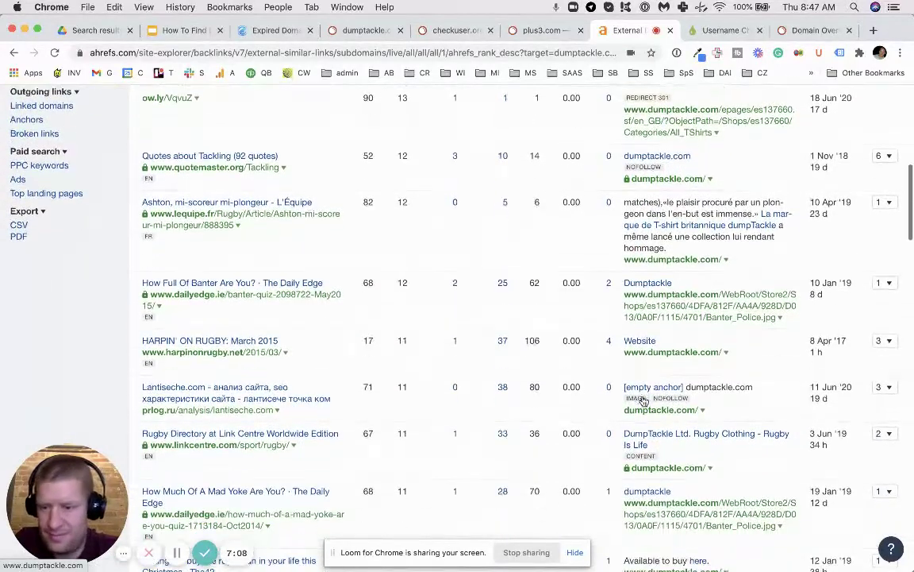
scroll(643, 400, "down", 1)
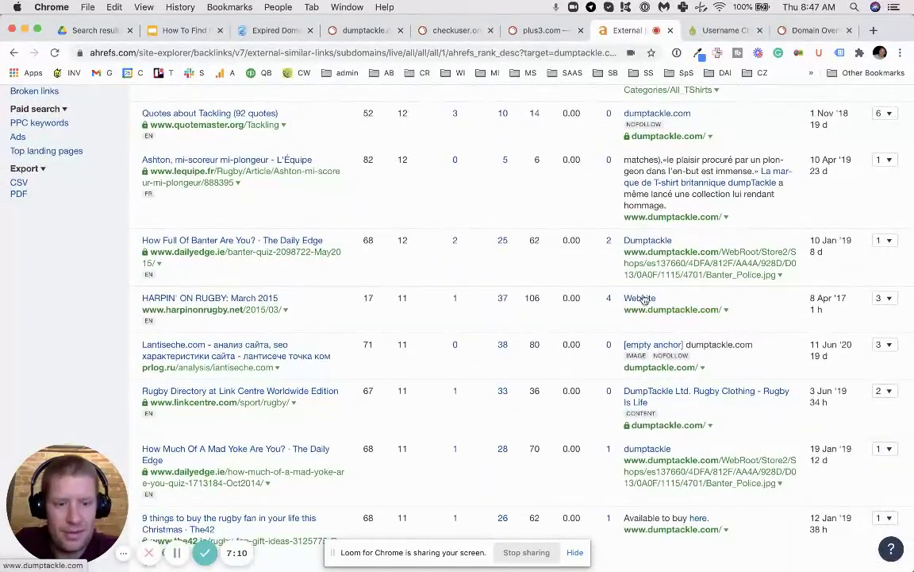
scroll(643, 298, "down", 2)
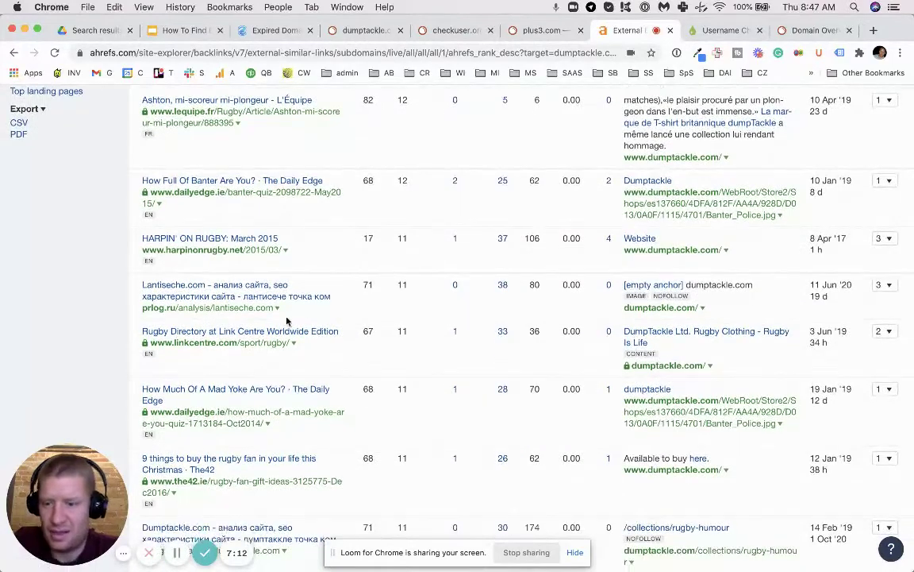
scroll(246, 346, "down", 2)
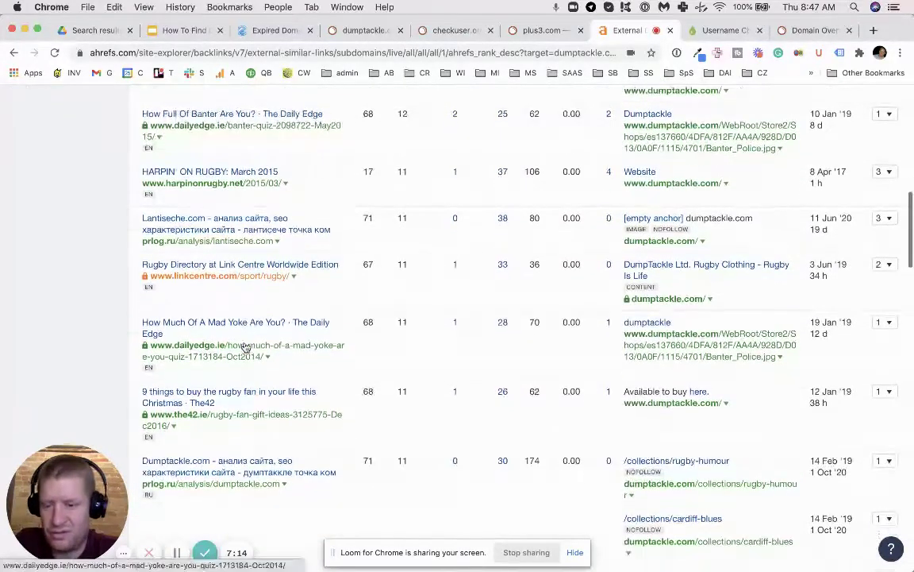
scroll(246, 346, "down", 4)
scroll(245, 346, "up", 8)
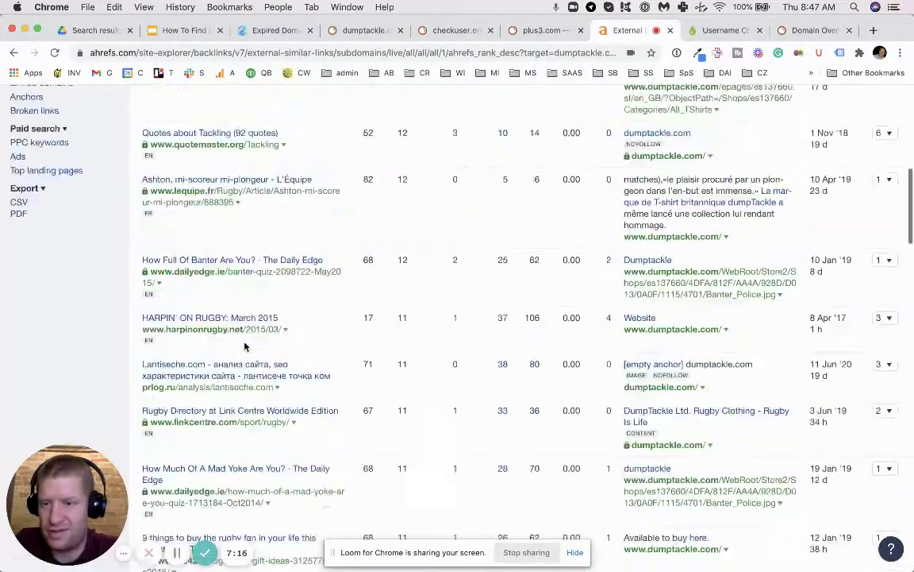
scroll(246, 346, "up", 12)
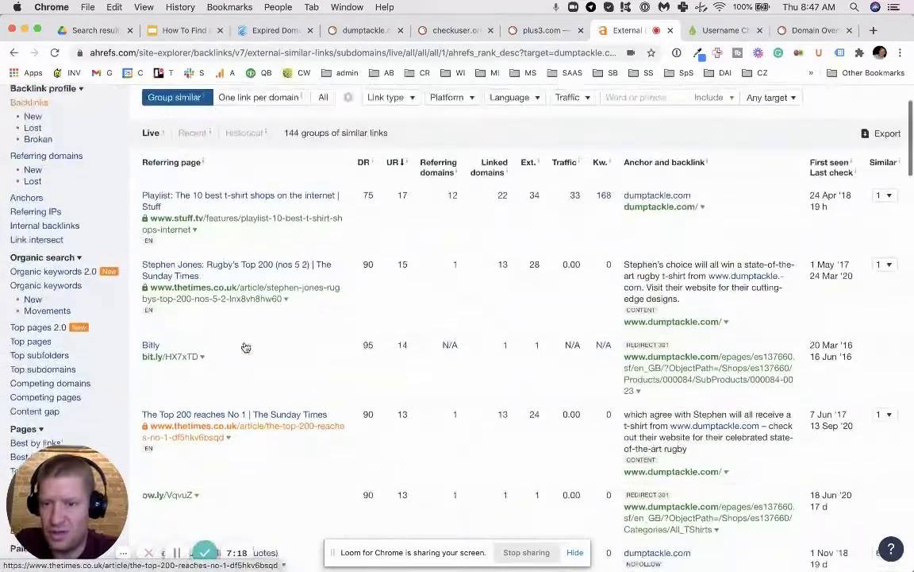
scroll(245, 347, "up", 3)
left_click(106, 100)
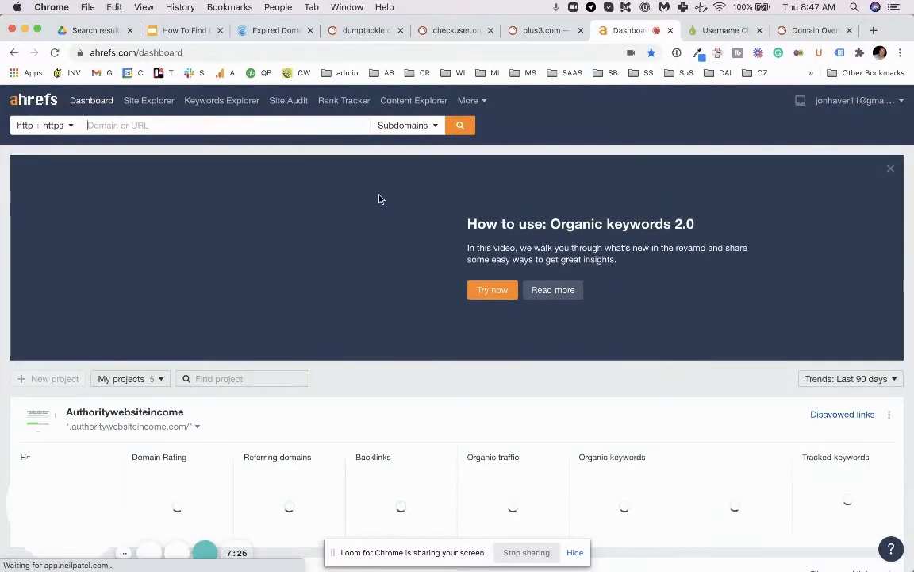
left_click(367, 31)
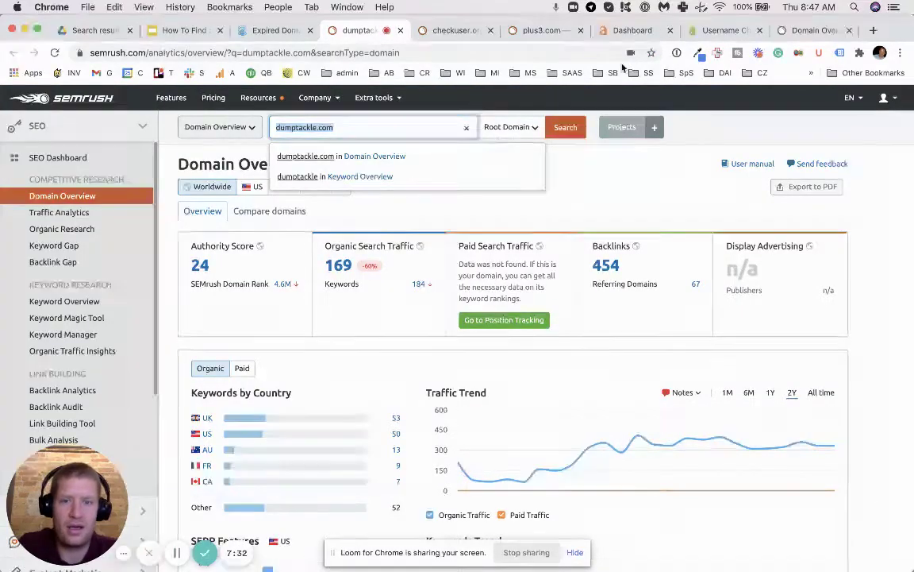
Show slide 2 of the How To Find Expired Domains presentation with the six buying steps.
left_click(166, 30)
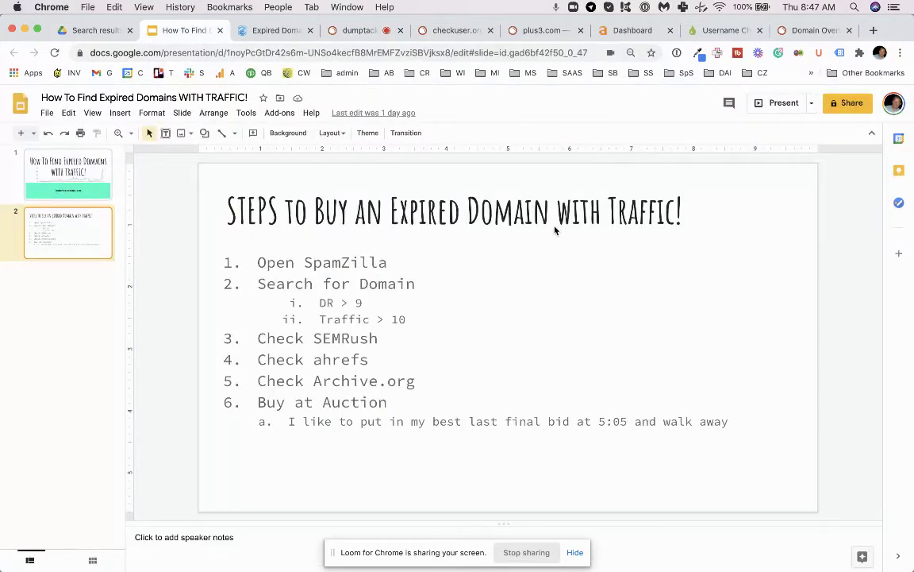